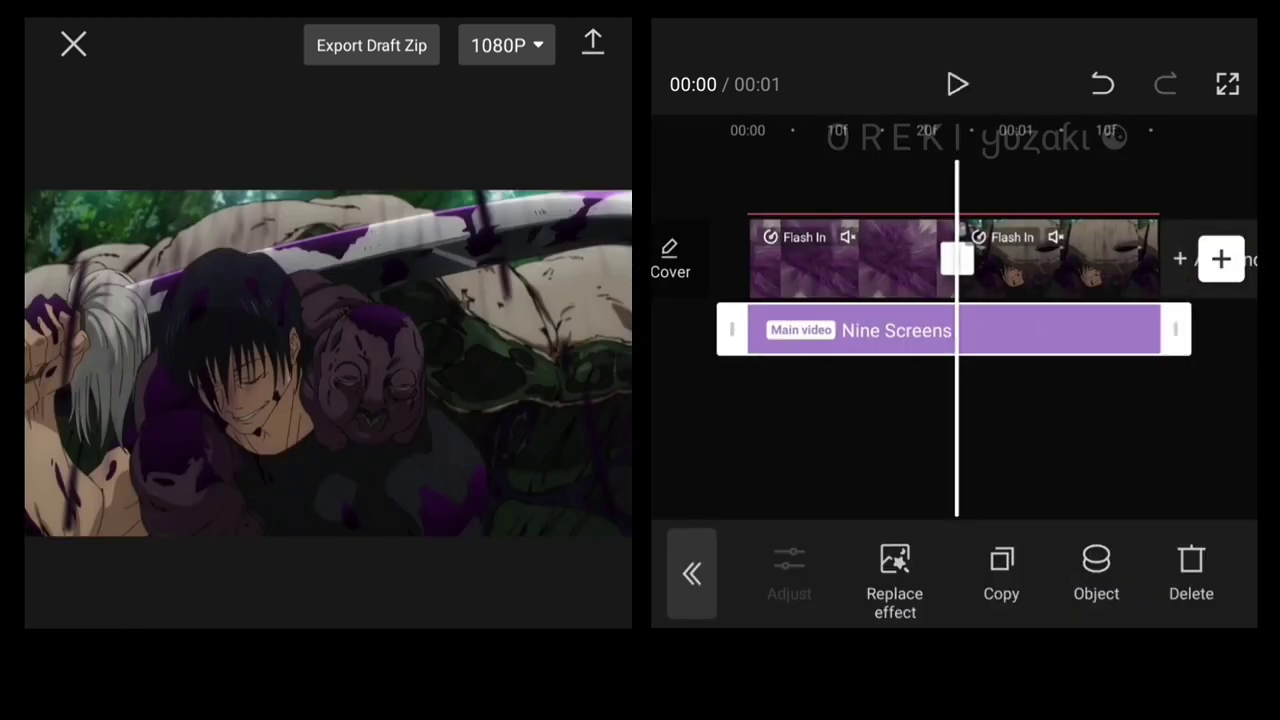
# Trim the Nine Screens effect's right edge back to the end of the two Flash In clips.
pyautogui.moveTo(1158, 330); pyautogui.dragTo(973, 330)
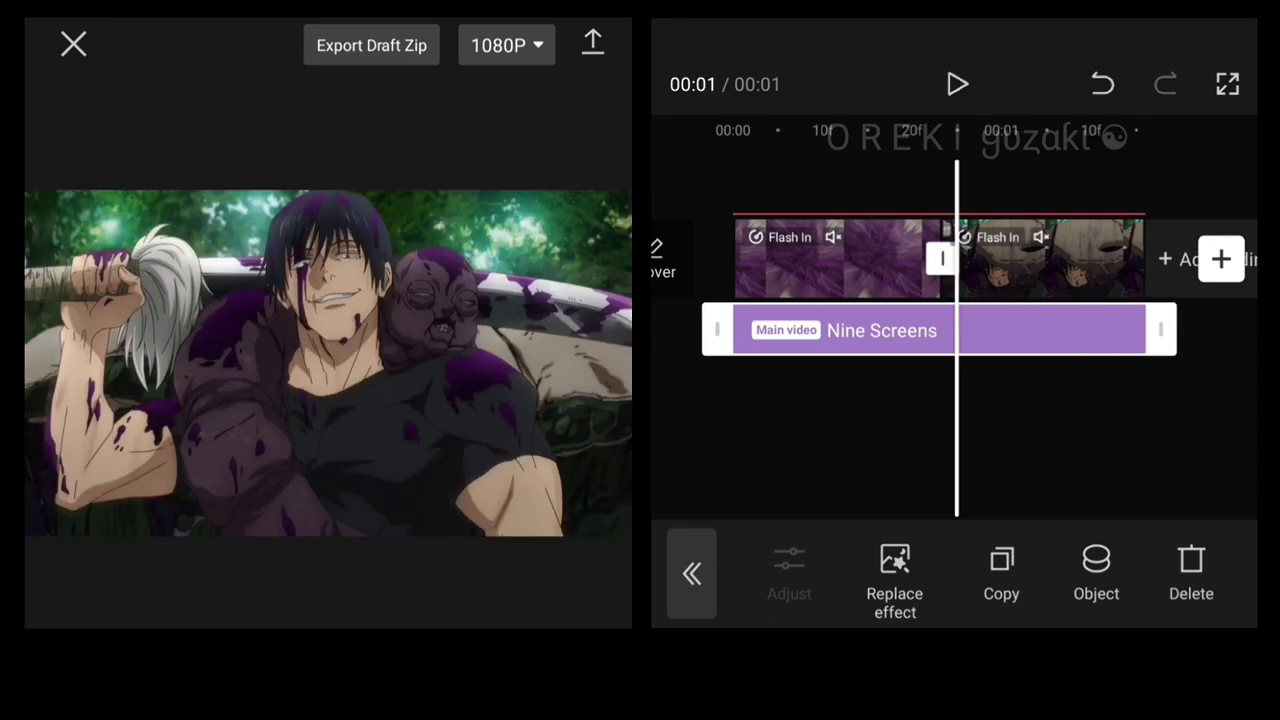
pyautogui.hscroll(-3, 956, 400)
pyautogui.hscroll(2, 956, 400)
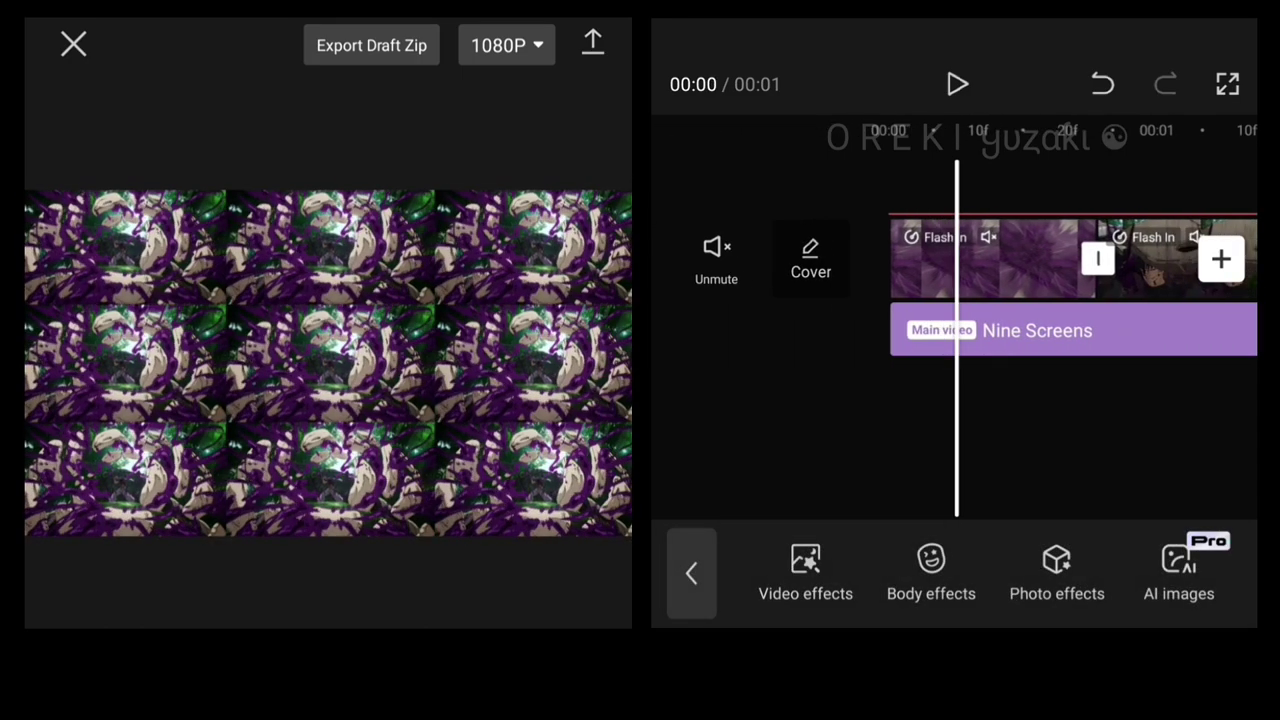
pyautogui.click(1000, 260)
pyautogui.hscroll(1, 956, 260)
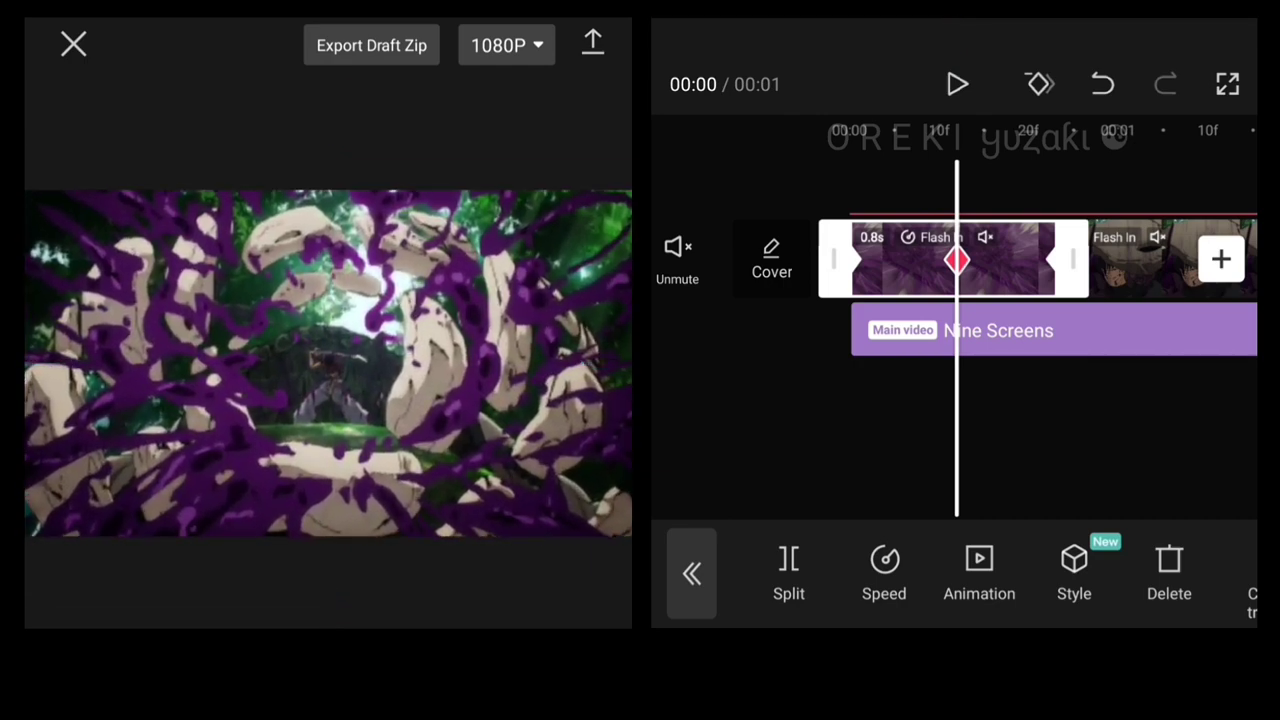
pyautogui.hscroll(5, 956, 260)
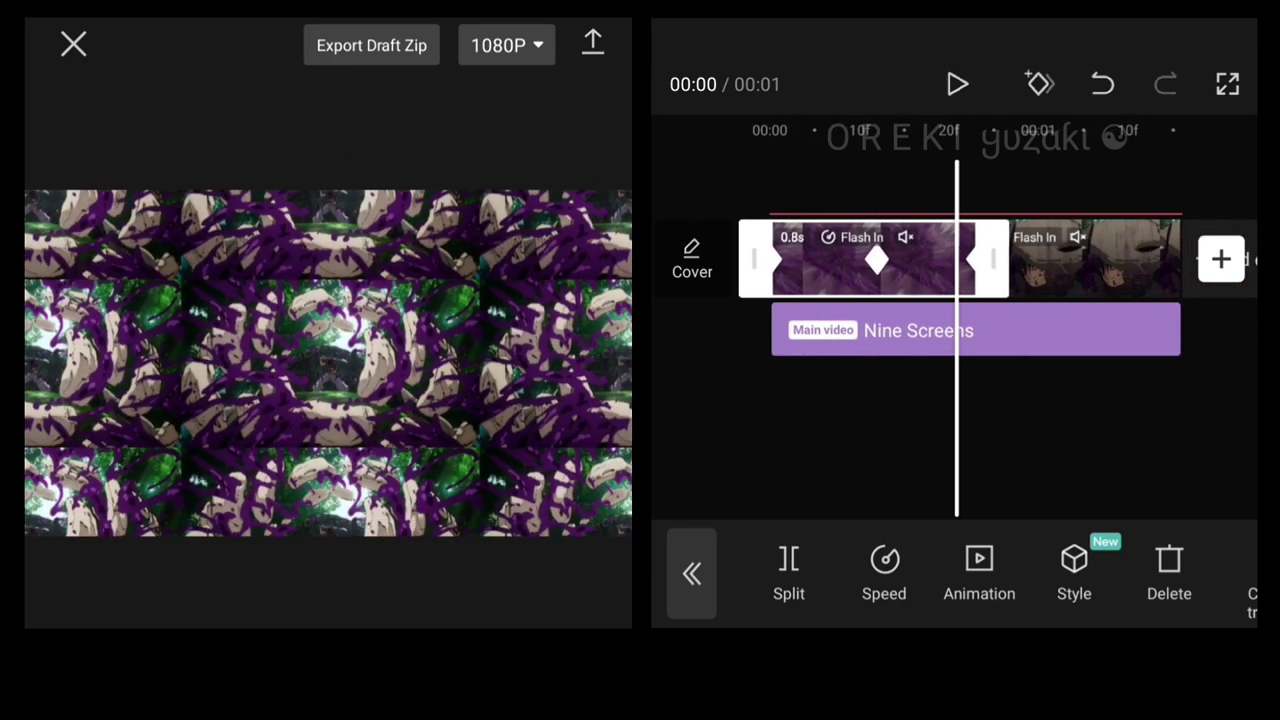
pyautogui.hscroll(5, 956, 260)
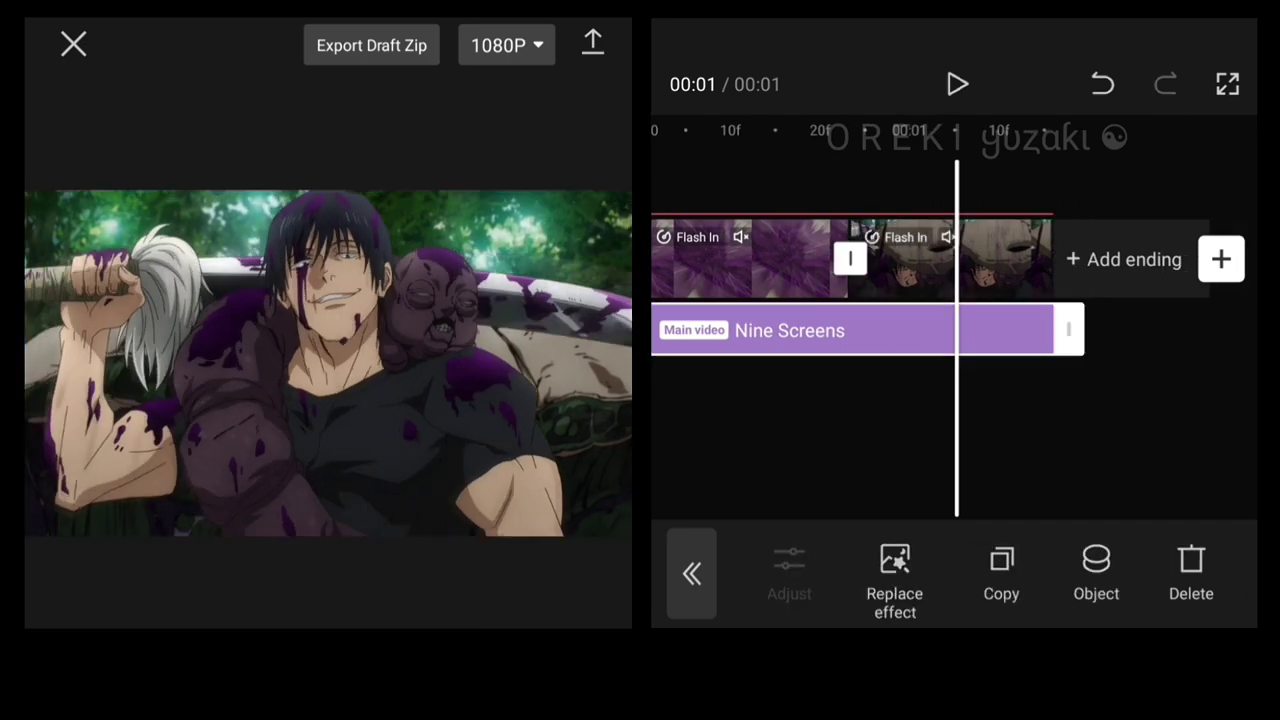
pyautogui.hscroll(-3, 956, 260)
pyautogui.click(692, 573)
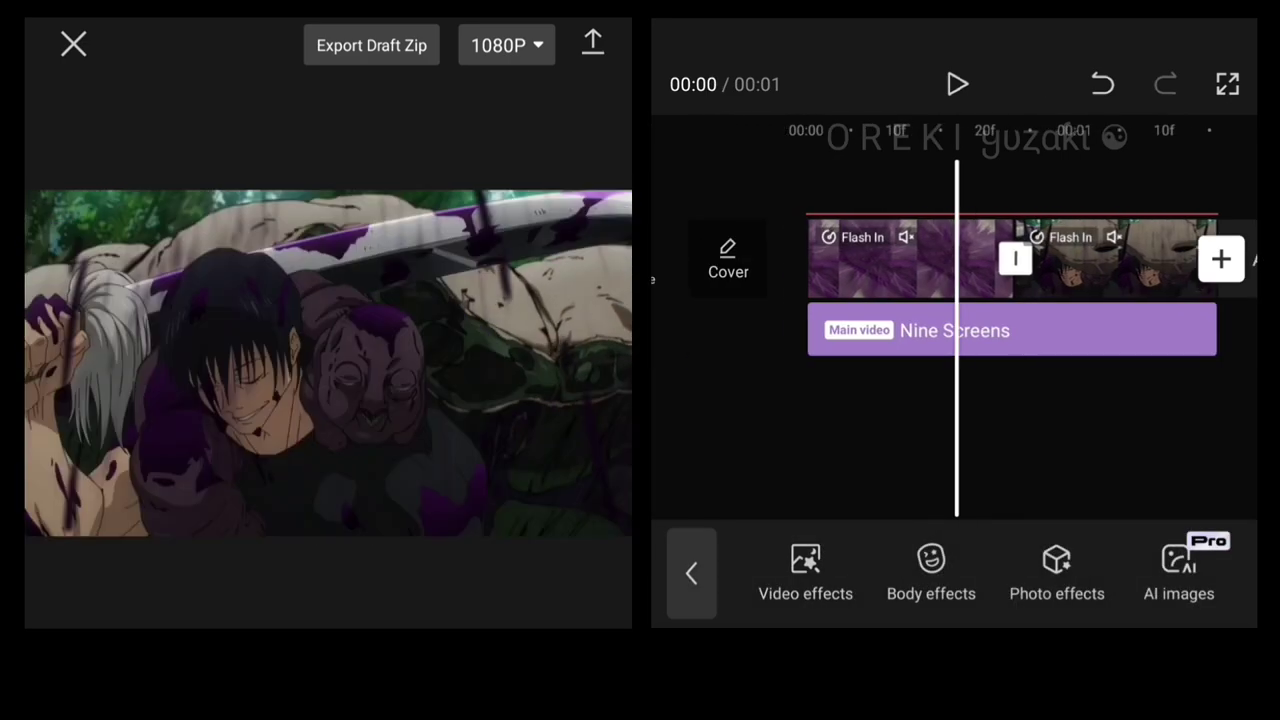
# Try the Ease In 3 graph curve on the first Flash In clip's keyframes.
pyautogui.click(1000, 262)
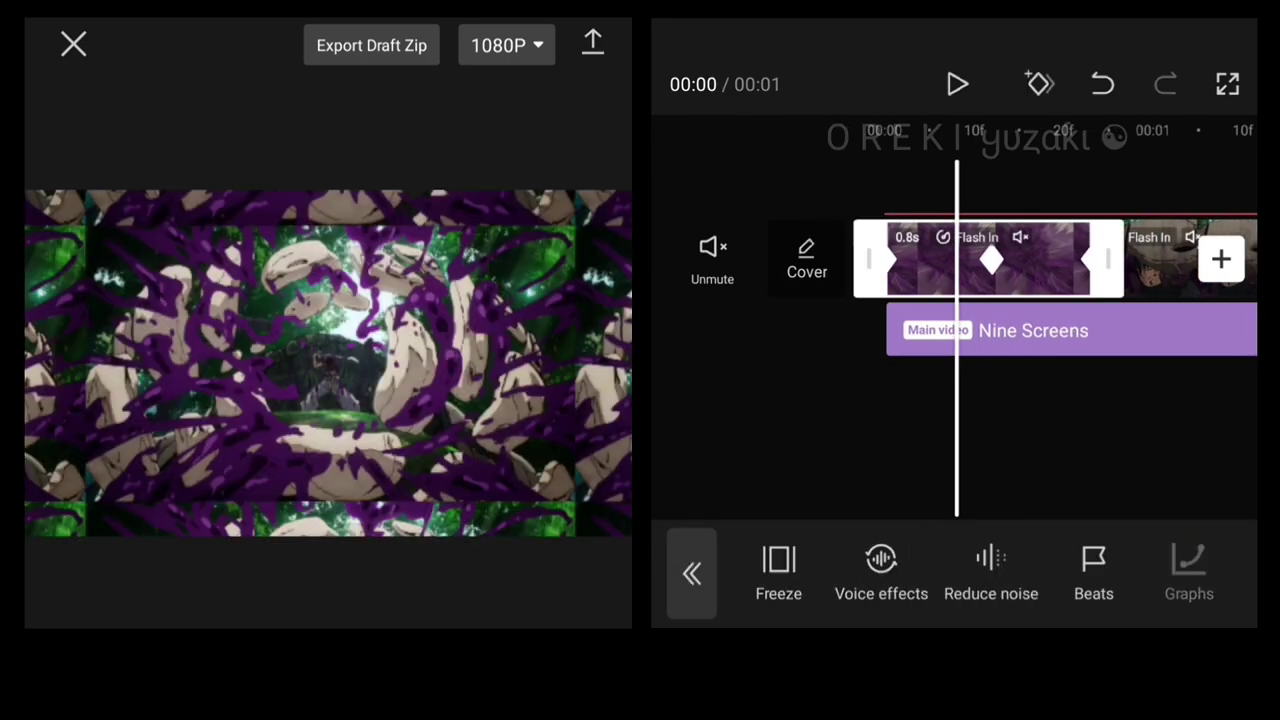
pyautogui.click(1189, 573)
pyautogui.click(1043, 455)
pyautogui.moveTo(760, 455); pyautogui.dragTo(960, 455)
pyautogui.click(720, 455)
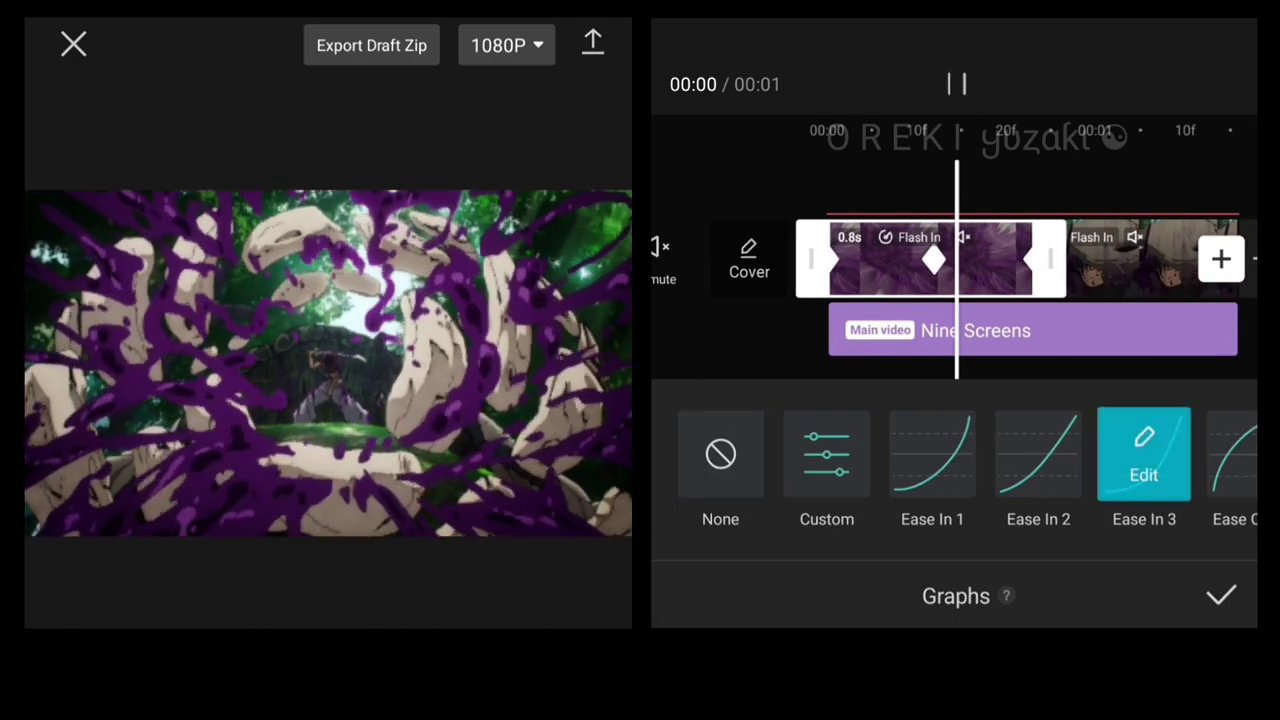
pyautogui.click(1143, 455)
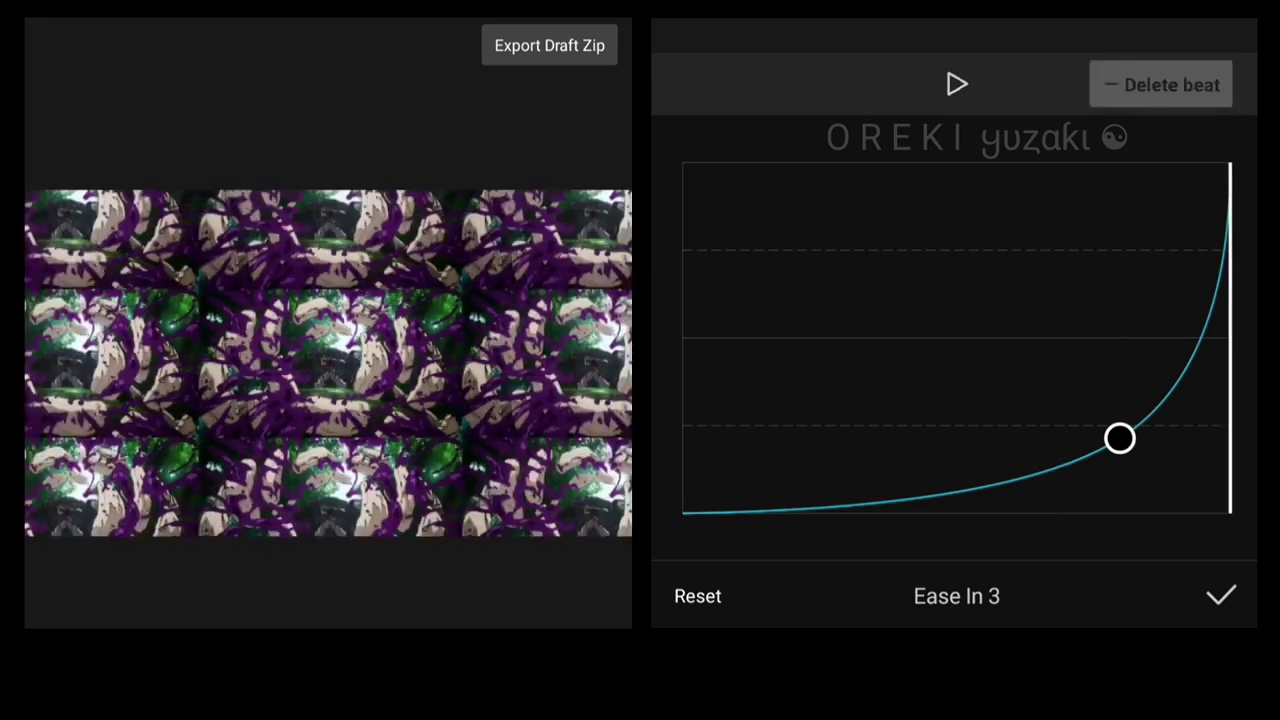
pyautogui.click(1221, 596)
pyautogui.click(800, 420)
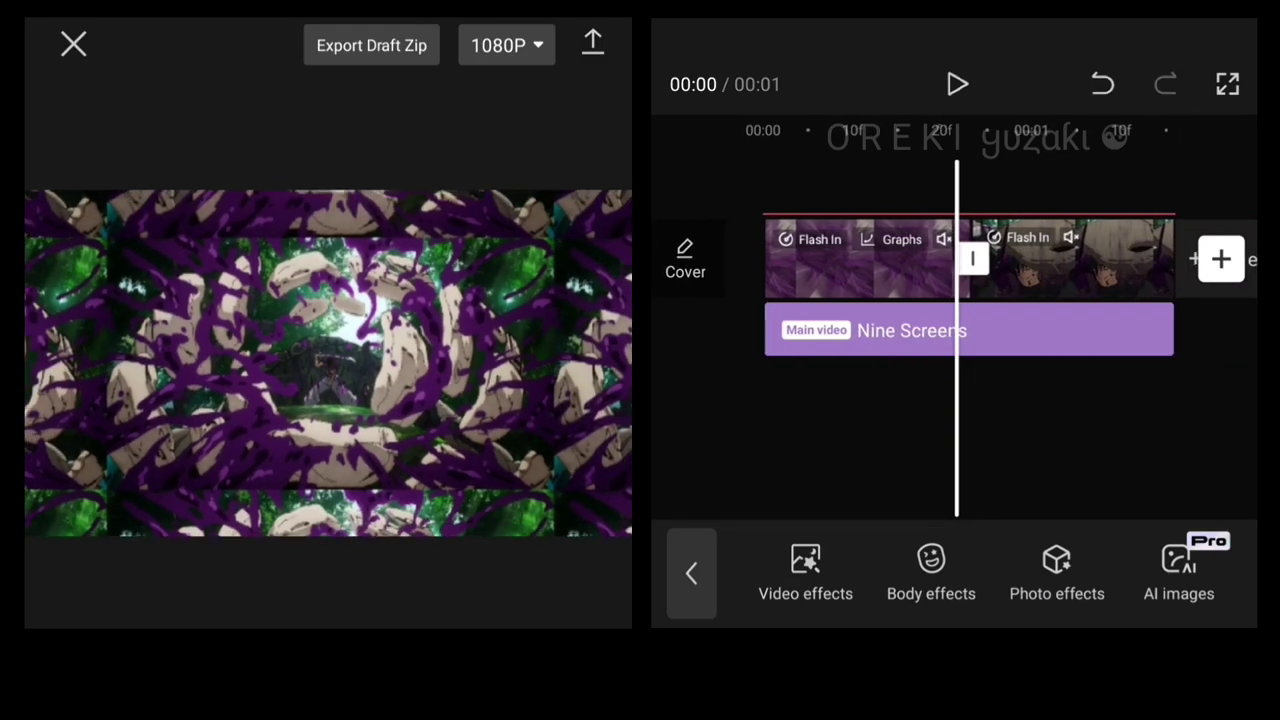
# Switch the first Flash In clip's graph to Ease Out 1 and confirm it.
pyautogui.hscroll(-3, 1000, 280)
pyautogui.hscroll(2, 1000, 280)
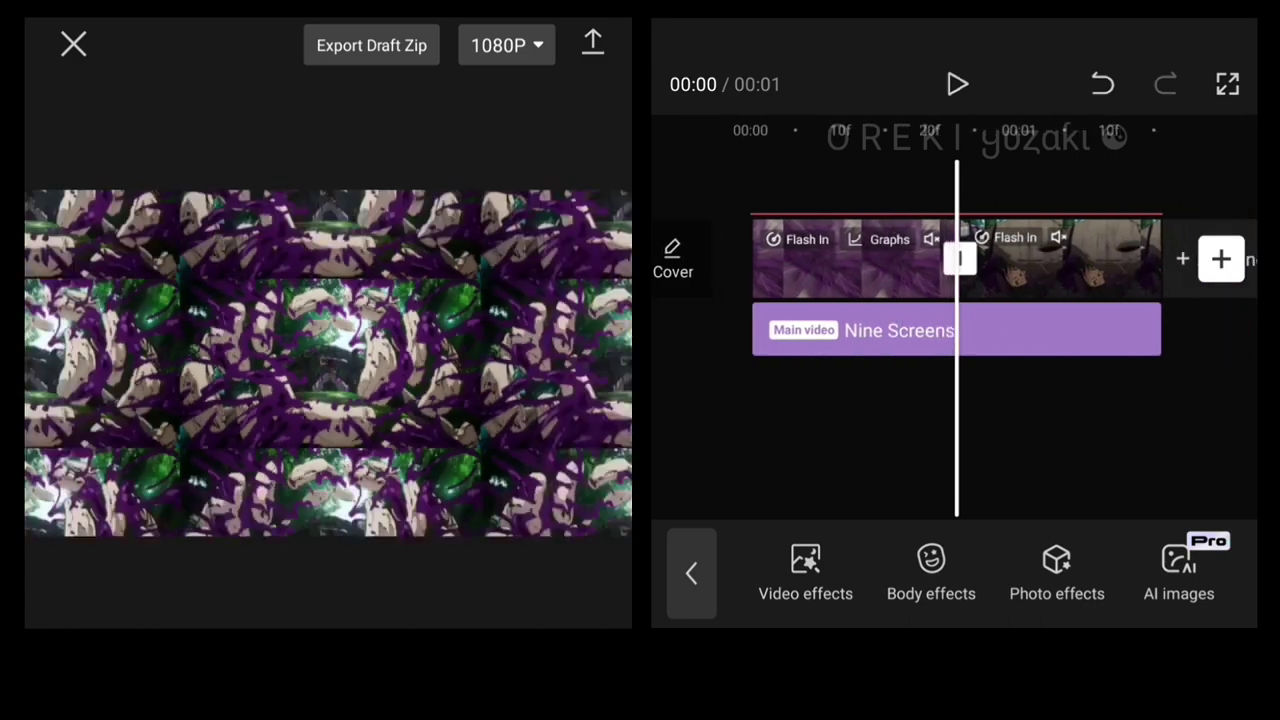
pyautogui.click(840, 260)
pyautogui.hscroll(-4, 1000, 260)
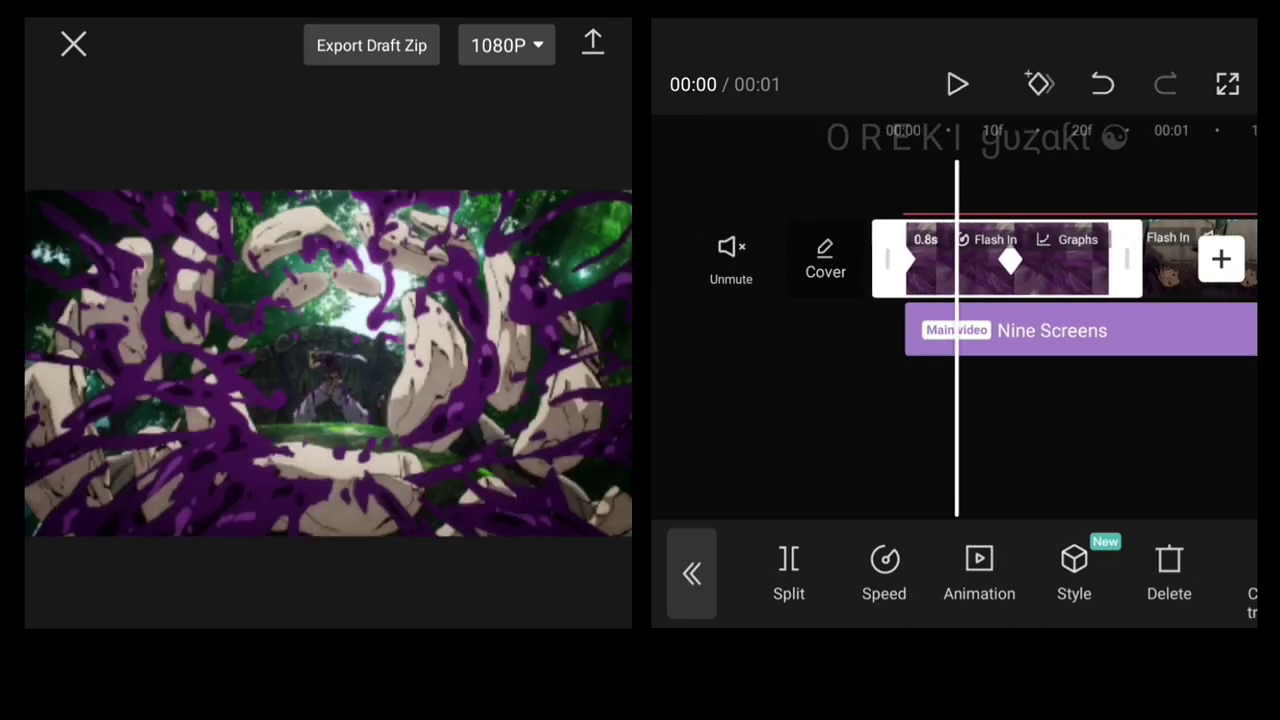
pyautogui.click(1076, 560)
pyautogui.click(1215, 460)
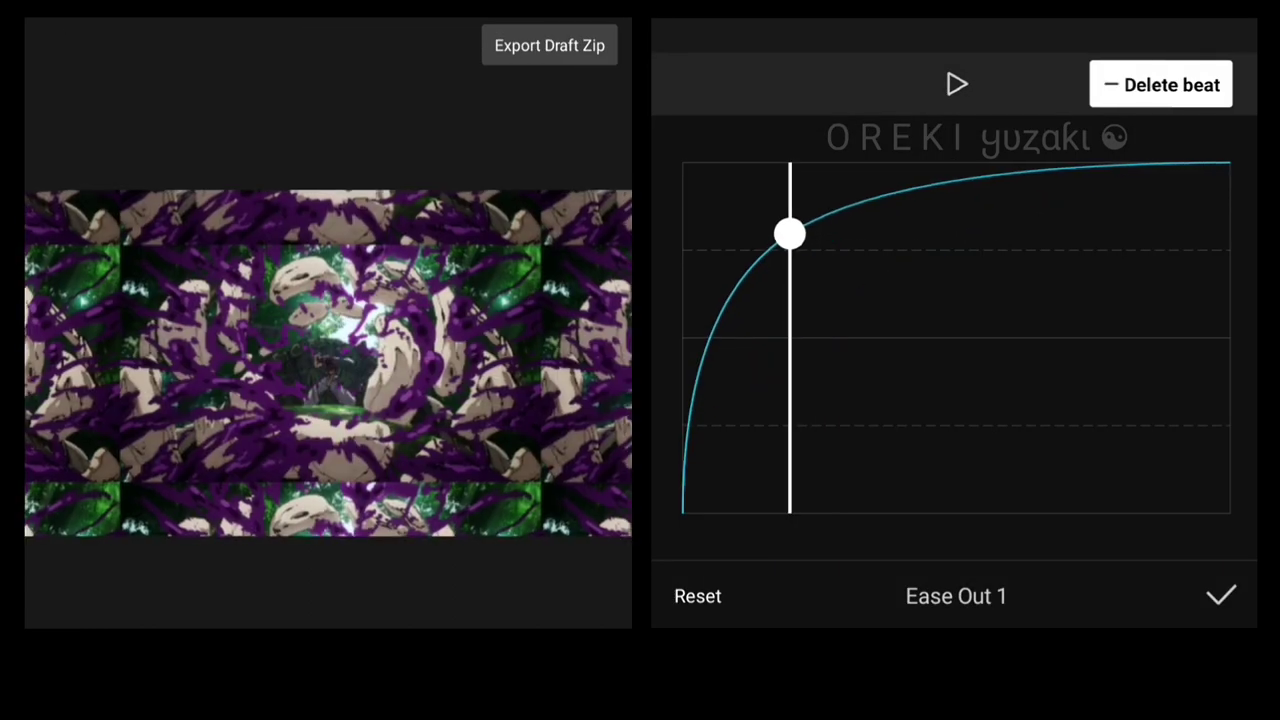
pyautogui.click(1221, 596)
pyautogui.click(1220, 594)
pyautogui.hscroll(3, 1000, 260)
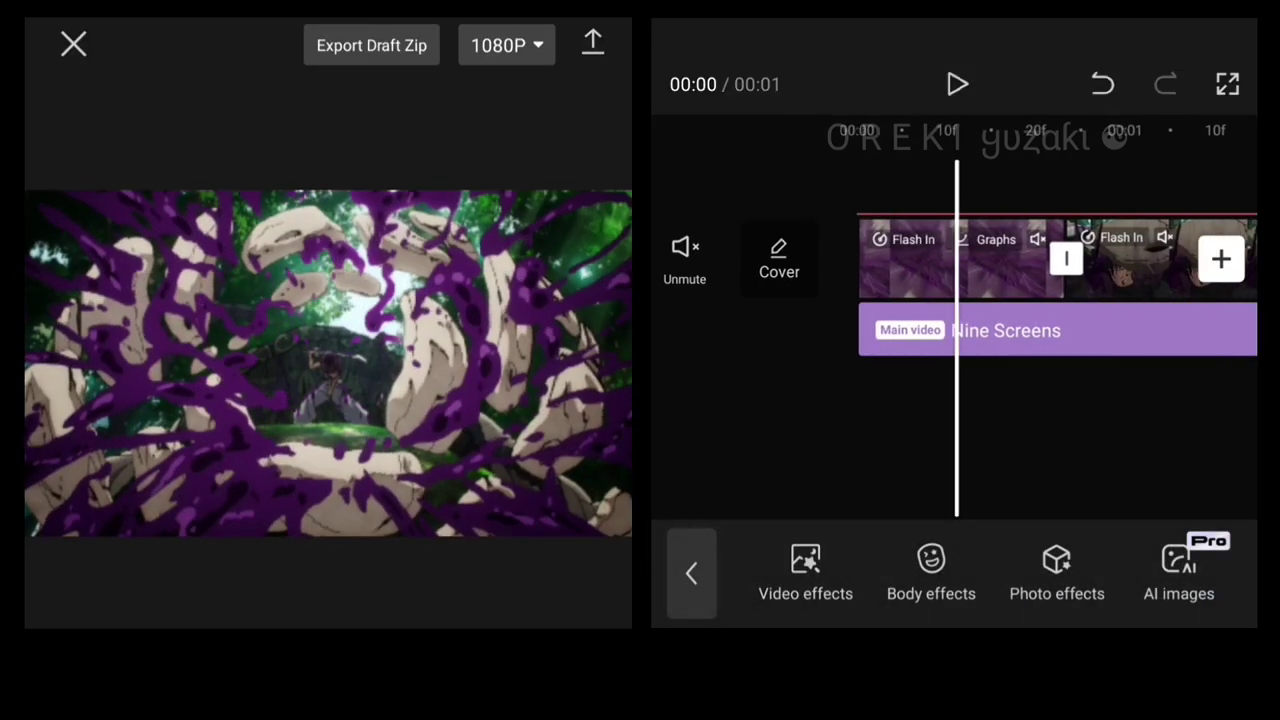
pyautogui.hscroll(2, 950, 260)
# Select the second Flash In clip, checking its blending options along the way.
pyautogui.click(691, 573)
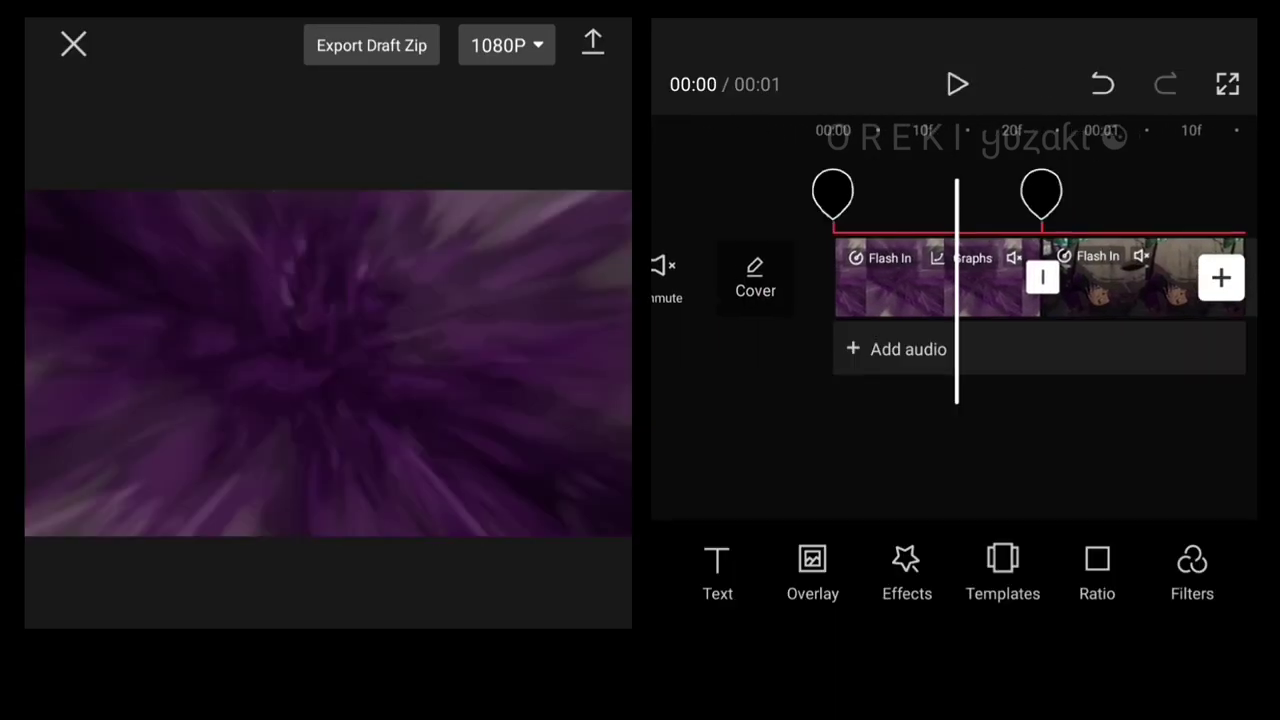
pyautogui.click(1040, 191)
pyautogui.click(1074, 570)
pyautogui.click(1223, 591)
pyautogui.click(1010, 258)
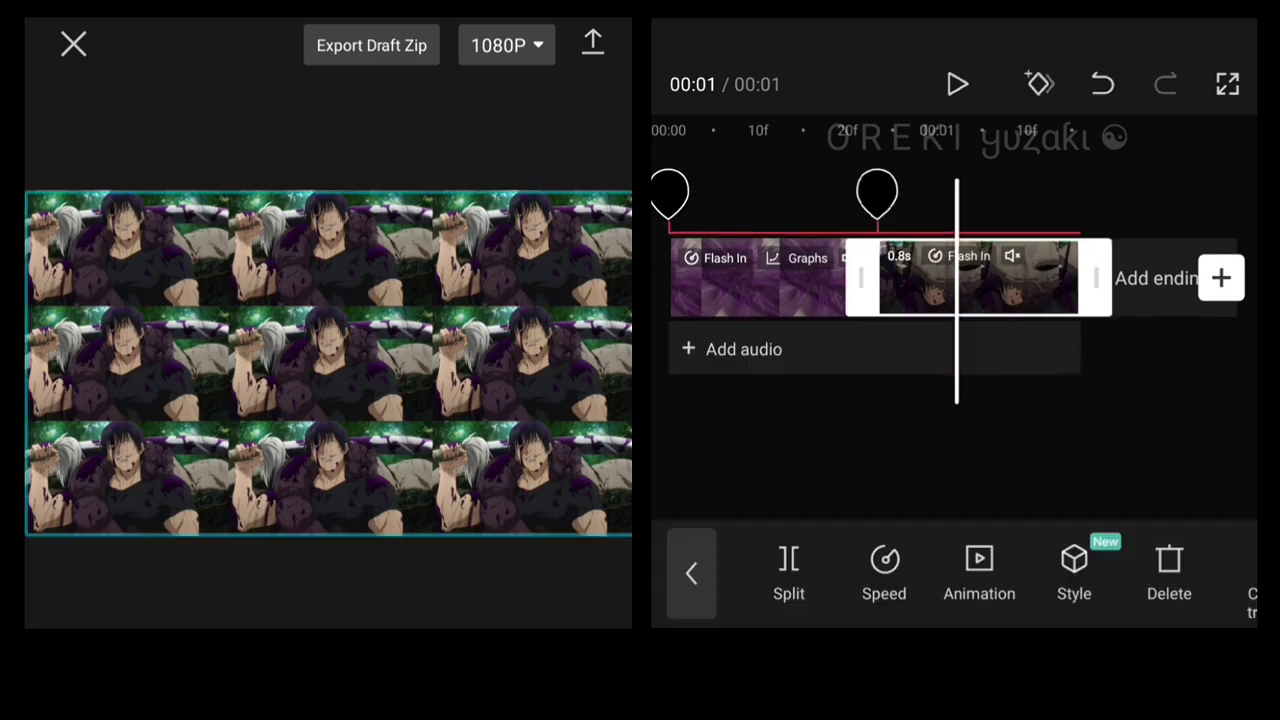
pyautogui.hscroll(1, 950, 270)
pyautogui.click(950, 450)
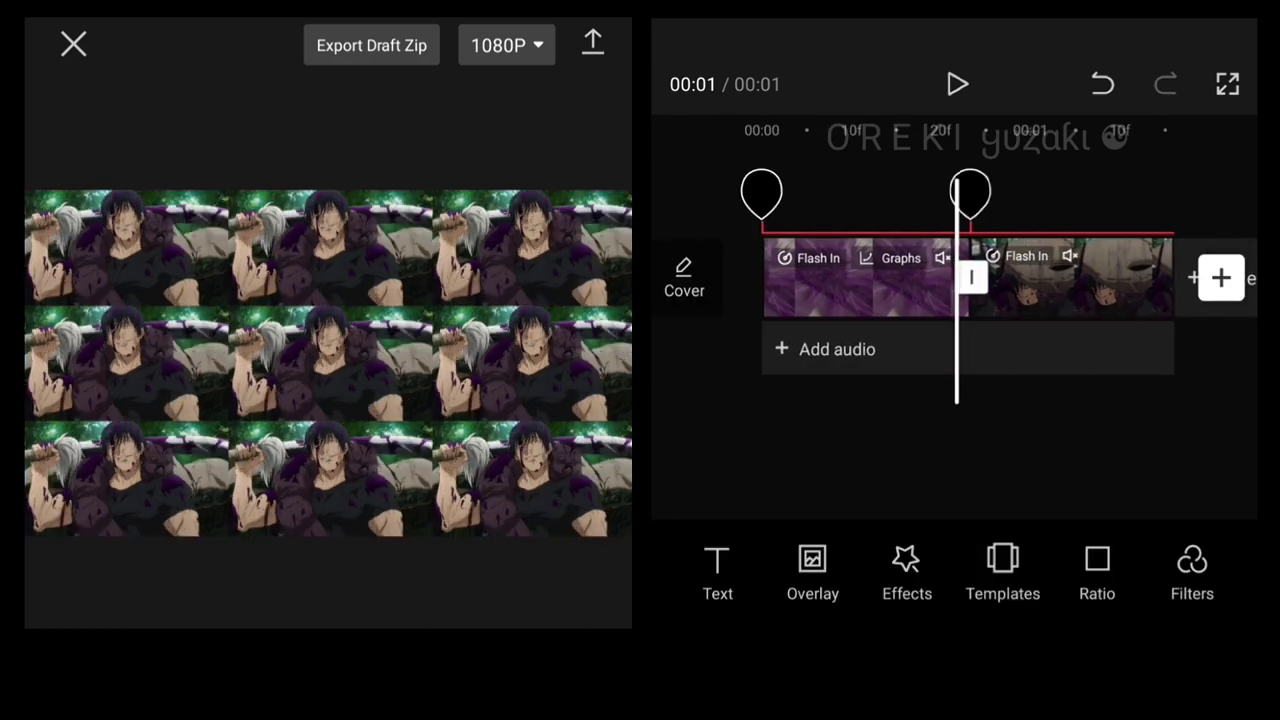
pyautogui.click(1000, 275)
pyautogui.hscroll(1, 950, 270)
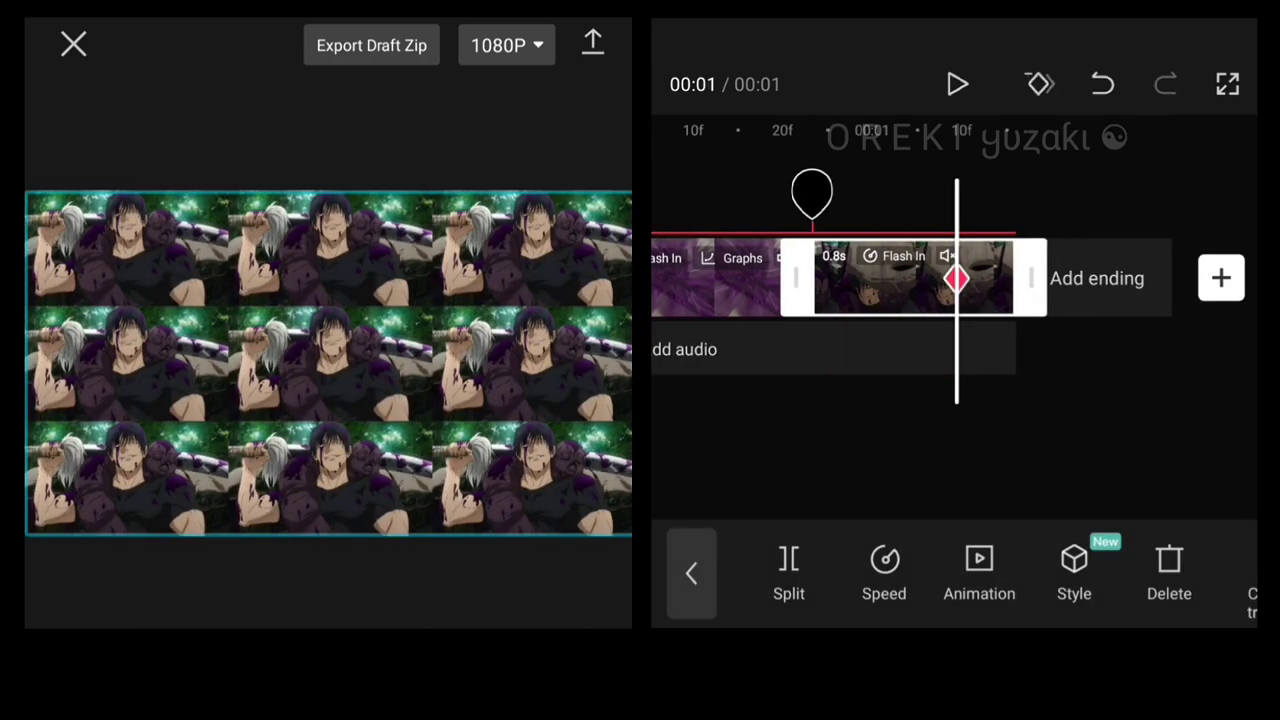
pyautogui.click(950, 450)
pyautogui.click(1060, 285)
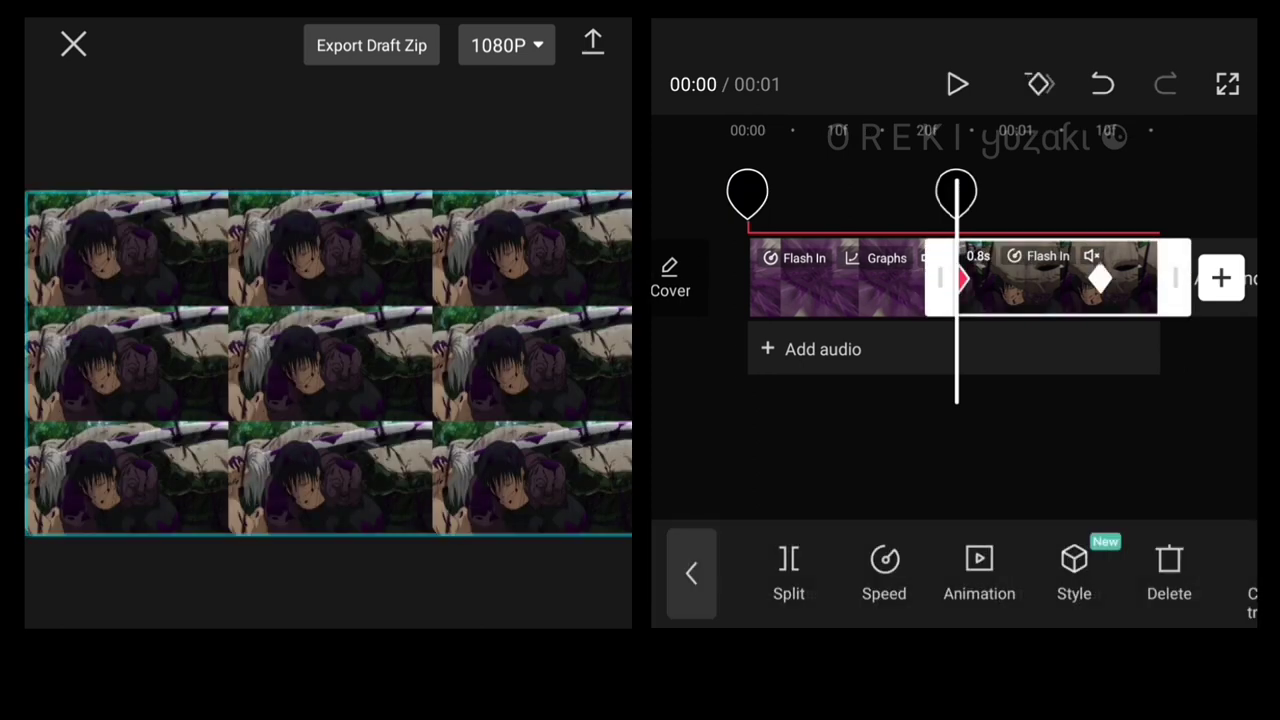
# Apply Ease Out 1 at the second clip's keyframe, add a beat point, and confirm.
pyautogui.click(1100, 280)
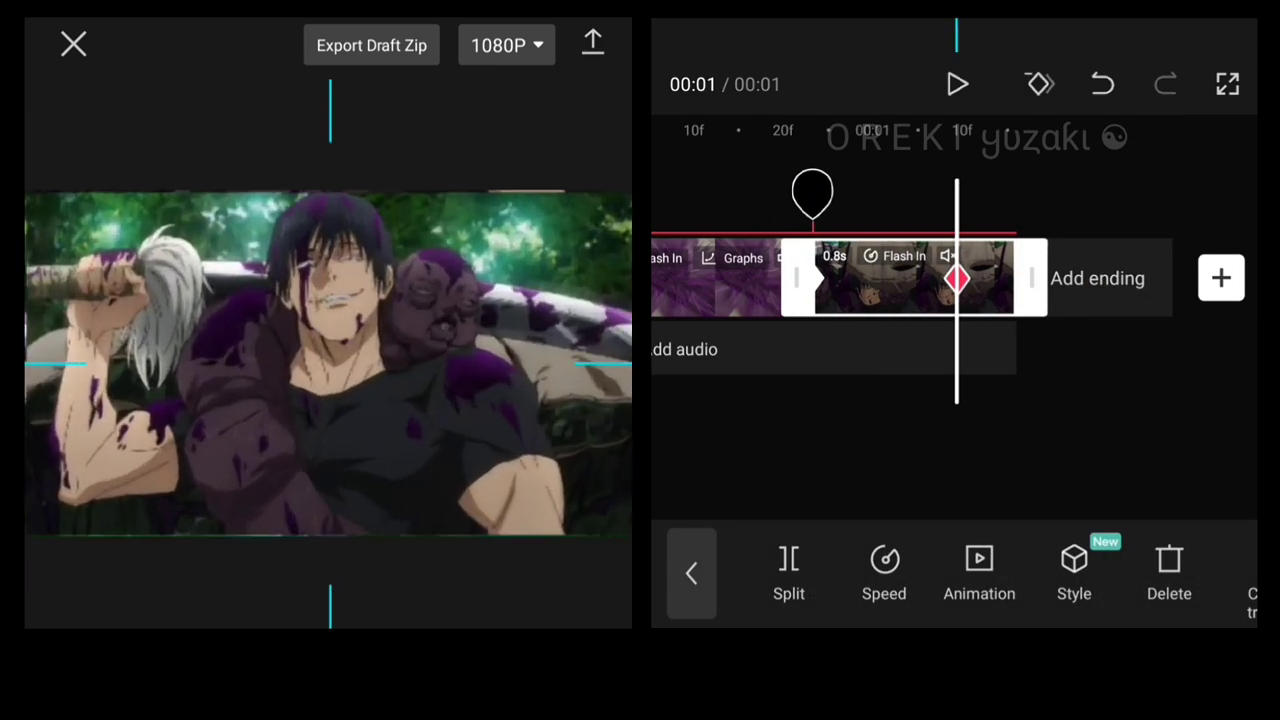
pyautogui.moveTo(900, 450); pyautogui.dragTo(953, 450)
pyautogui.click(1189, 570)
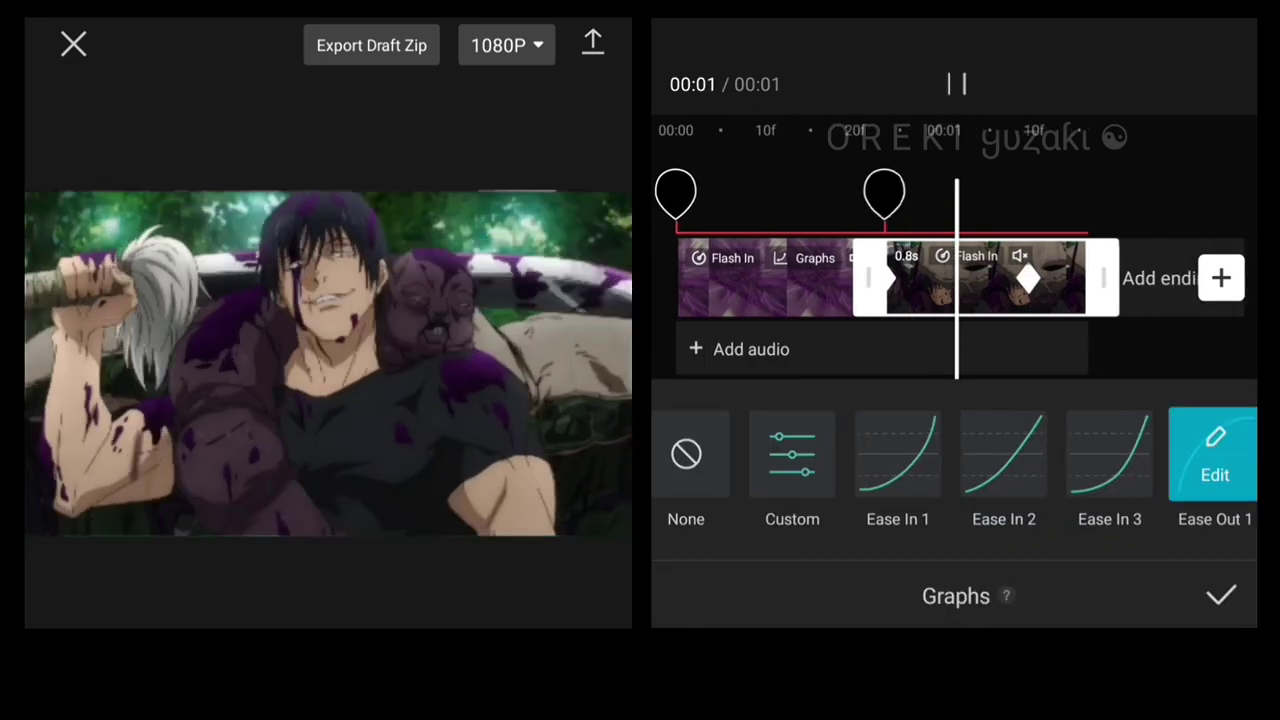
pyautogui.click(1211, 470)
pyautogui.click(1161, 84)
pyautogui.click(1221, 596)
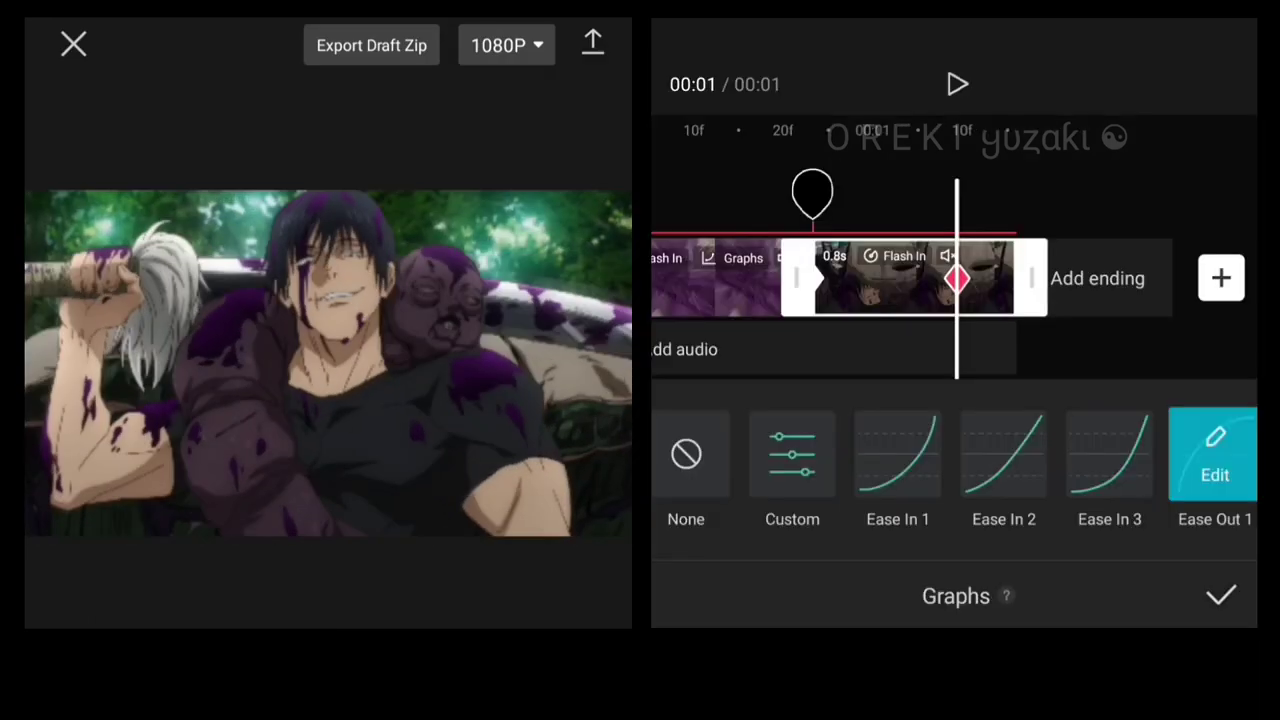
pyautogui.click(1220, 594)
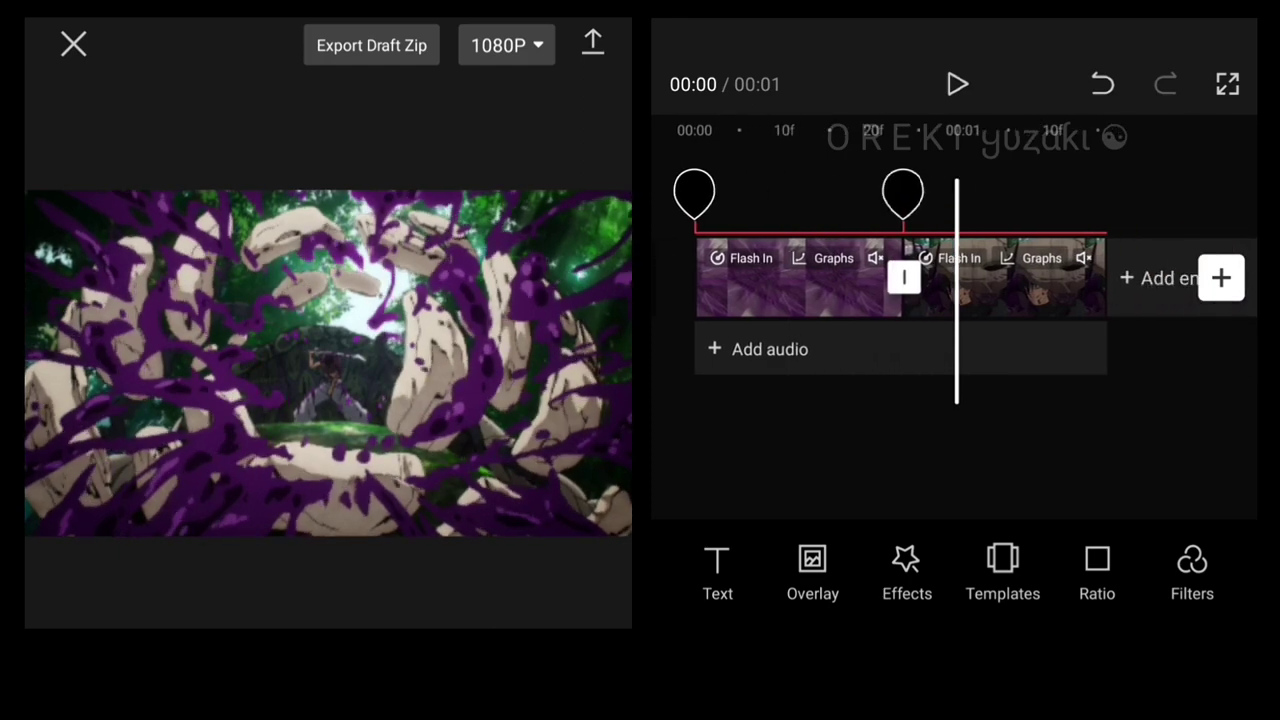
# Inspect the Flash In clips' animation and blending options while selecting the overlay clips.
pyautogui.click(1040, 275)
pyautogui.click(1169, 570)
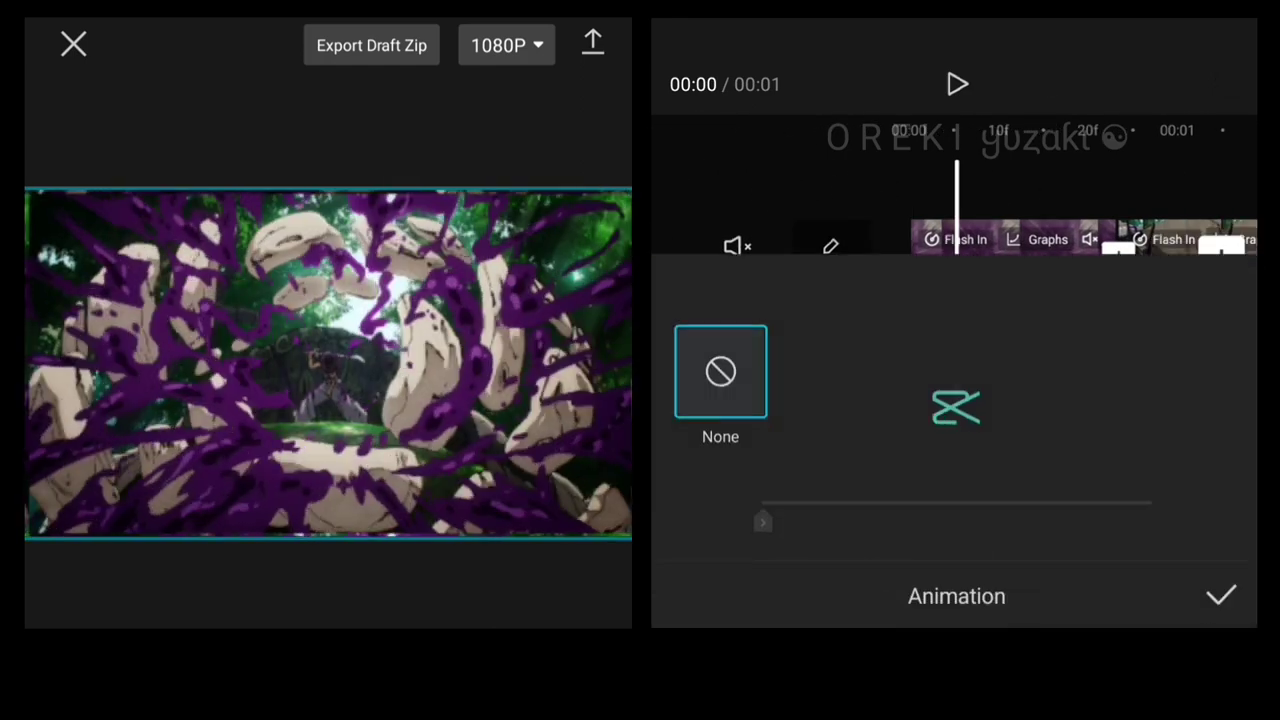
pyautogui.click(1221, 596)
pyautogui.click(1074, 570)
pyautogui.click(1221, 596)
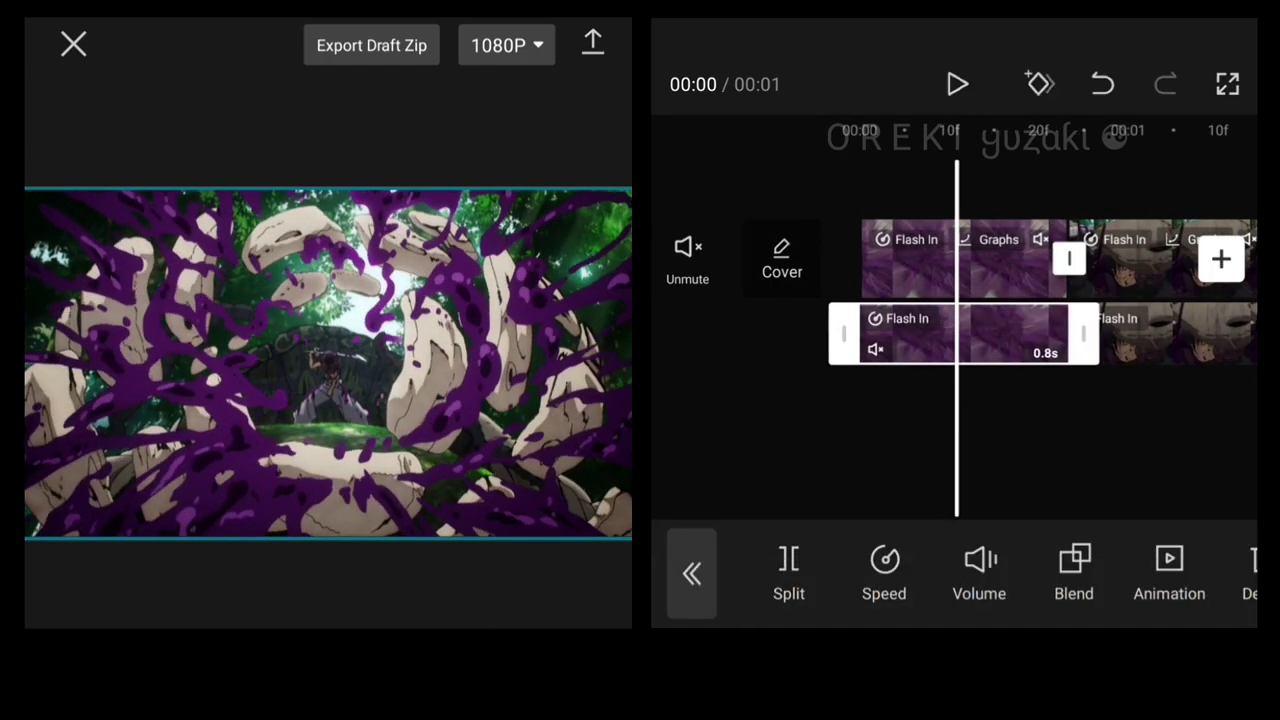
pyautogui.click(1000, 265)
pyautogui.click(1000, 260)
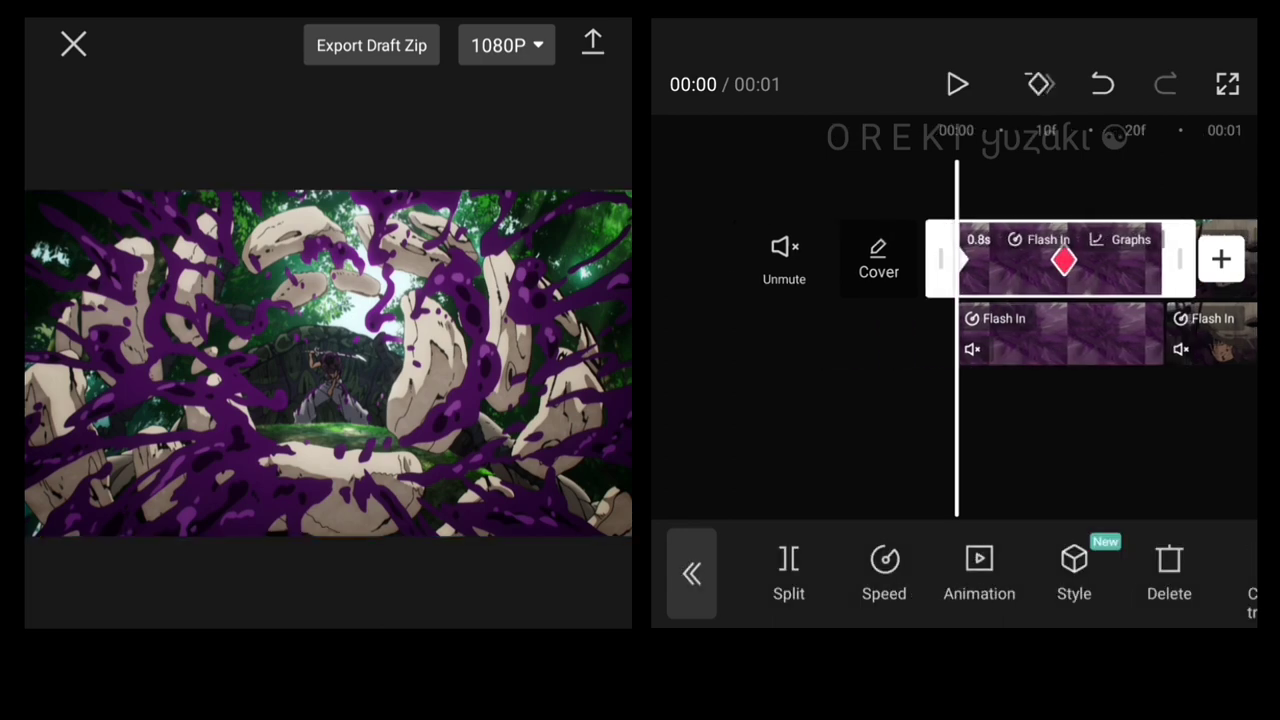
pyautogui.click(1000, 333)
pyautogui.moveTo(1000, 440); pyautogui.dragTo(900, 440)
pyautogui.click(850, 333)
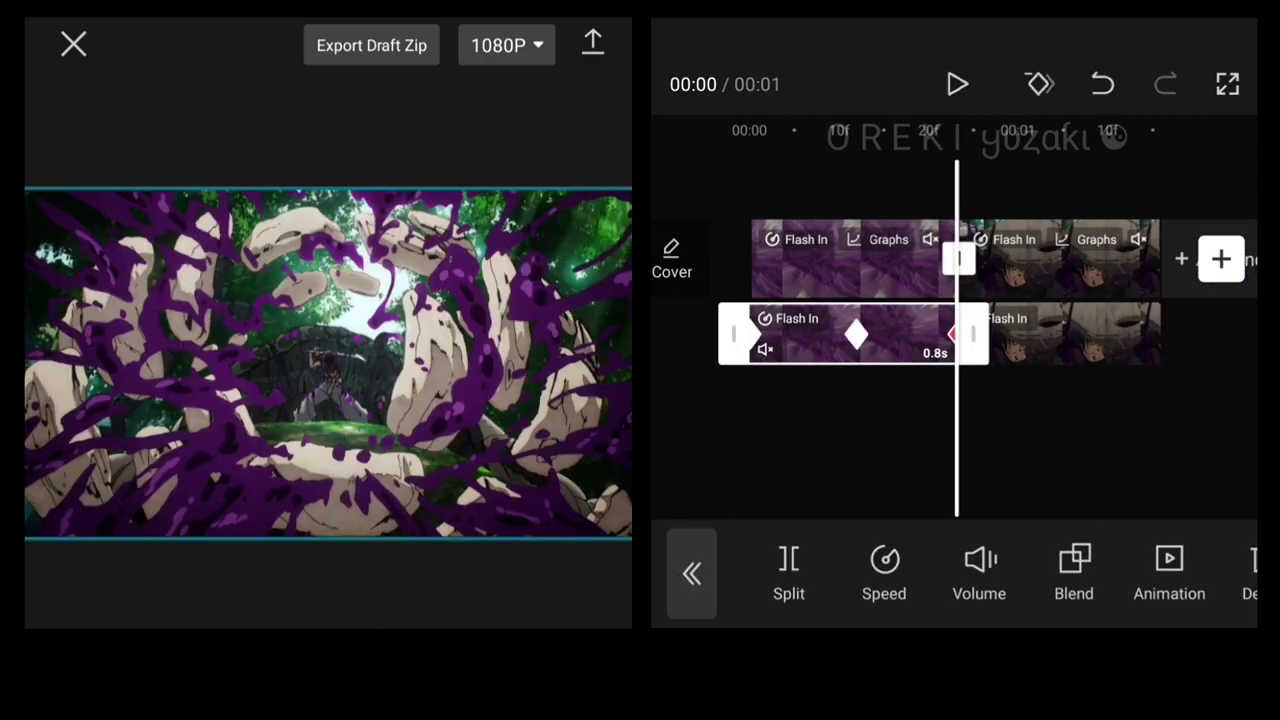
pyautogui.click(691, 573)
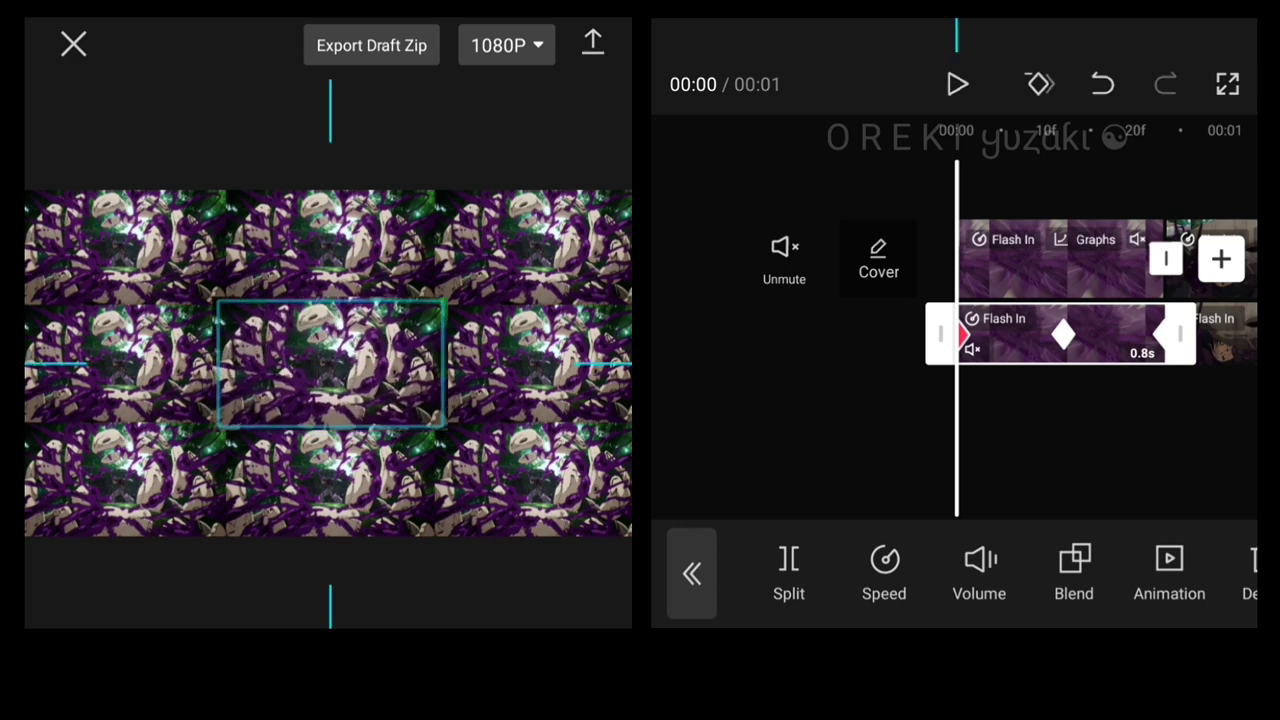
# Open the top-row clip's Ease Out 1 curve in the editor and reshape a beat point.
pyautogui.click(1060, 258)
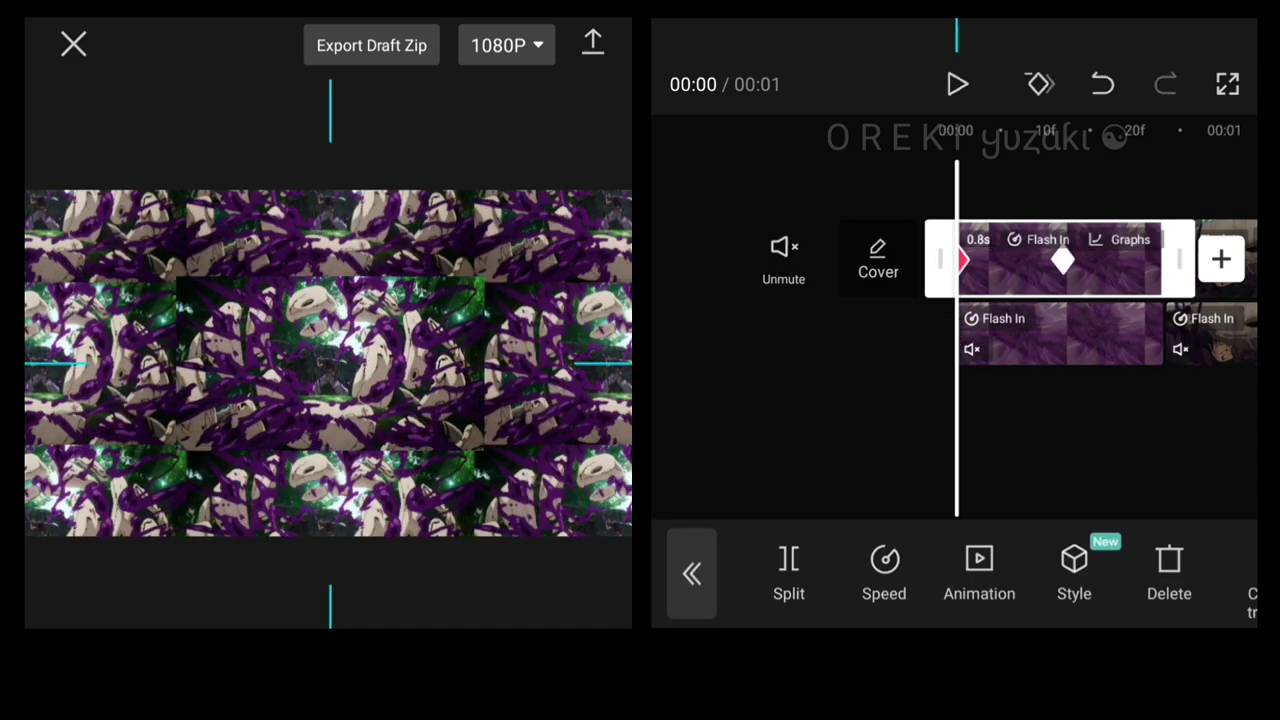
pyautogui.moveTo(1000, 440); pyautogui.dragTo(980, 440)
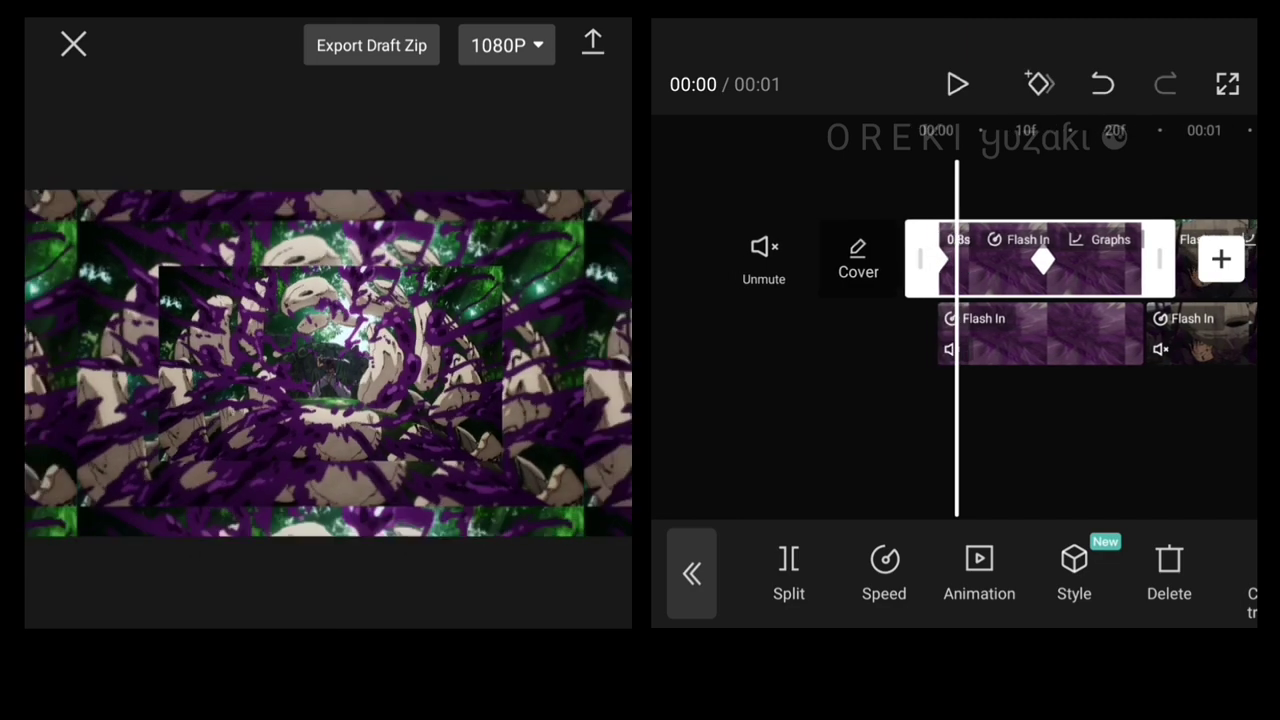
pyautogui.click(1040, 330)
pyautogui.click(1085, 317)
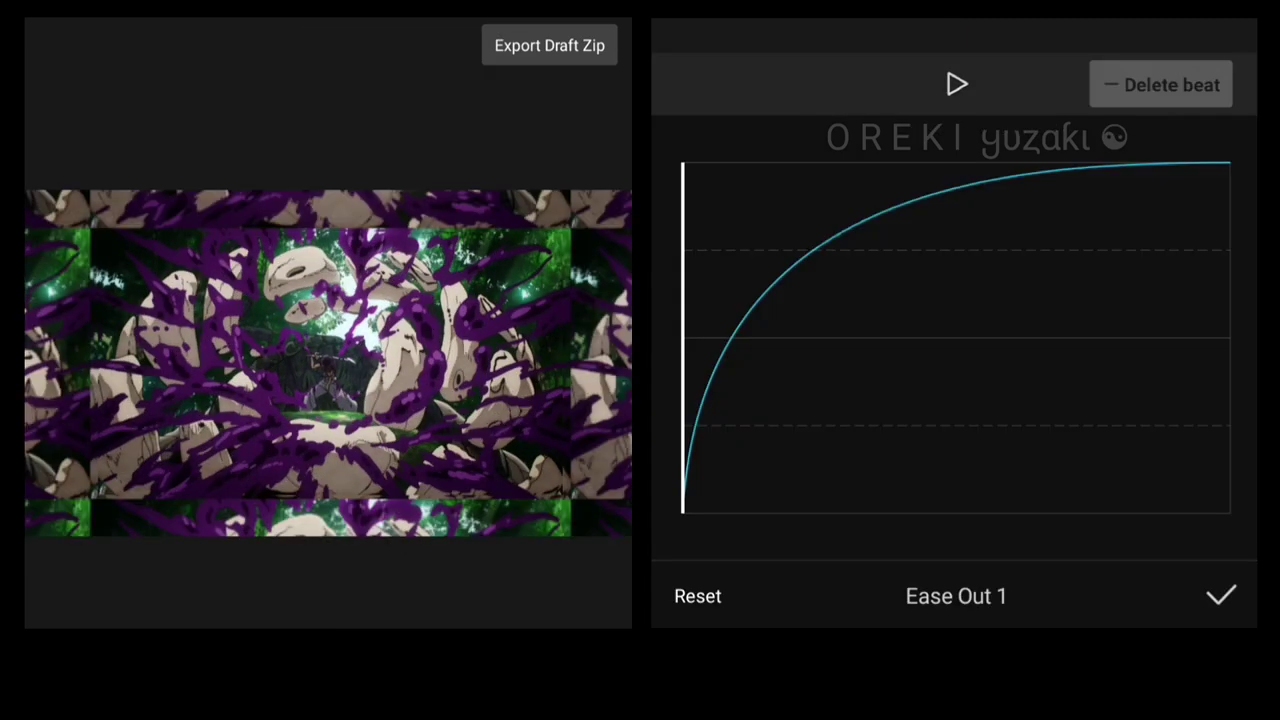
pyautogui.moveTo(826, 308); pyautogui.dragTo(769, 237)
# Confirm the reshaped curve and check the upper overlay clip's graph presets.
pyautogui.click(1221, 596)
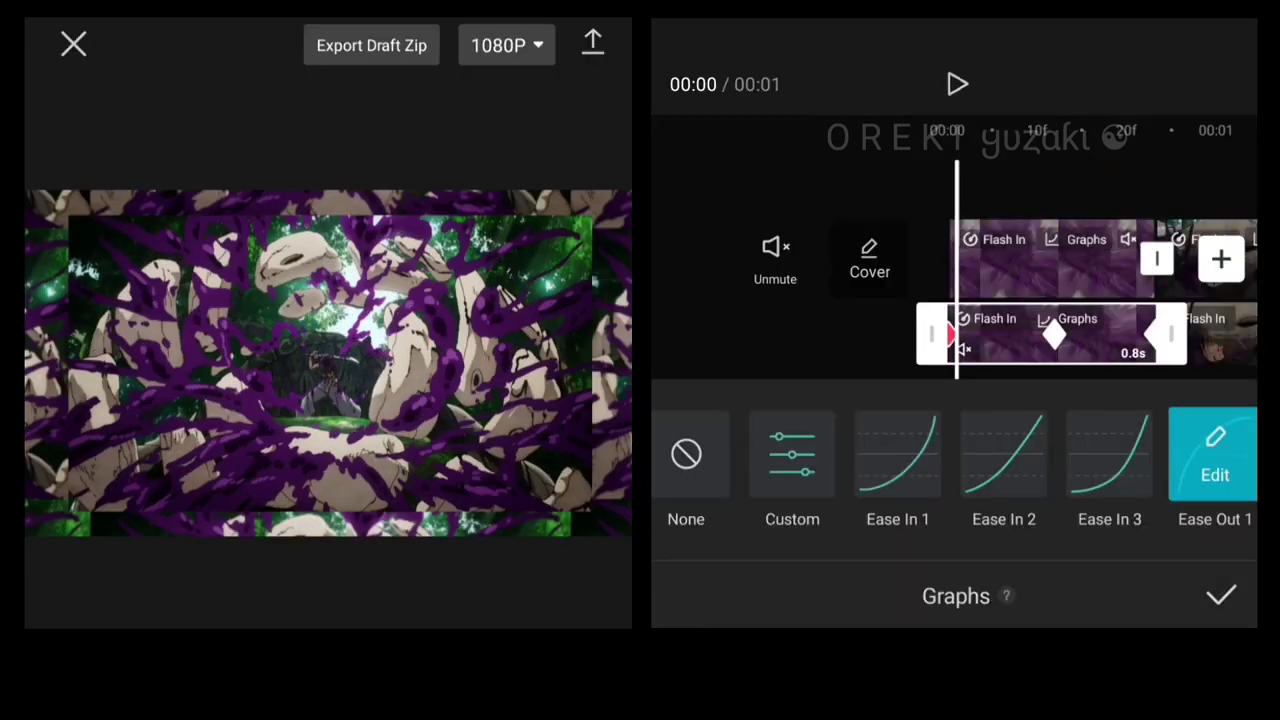
pyautogui.click(1220, 594)
pyautogui.click(1060, 265)
pyautogui.click(1091, 239)
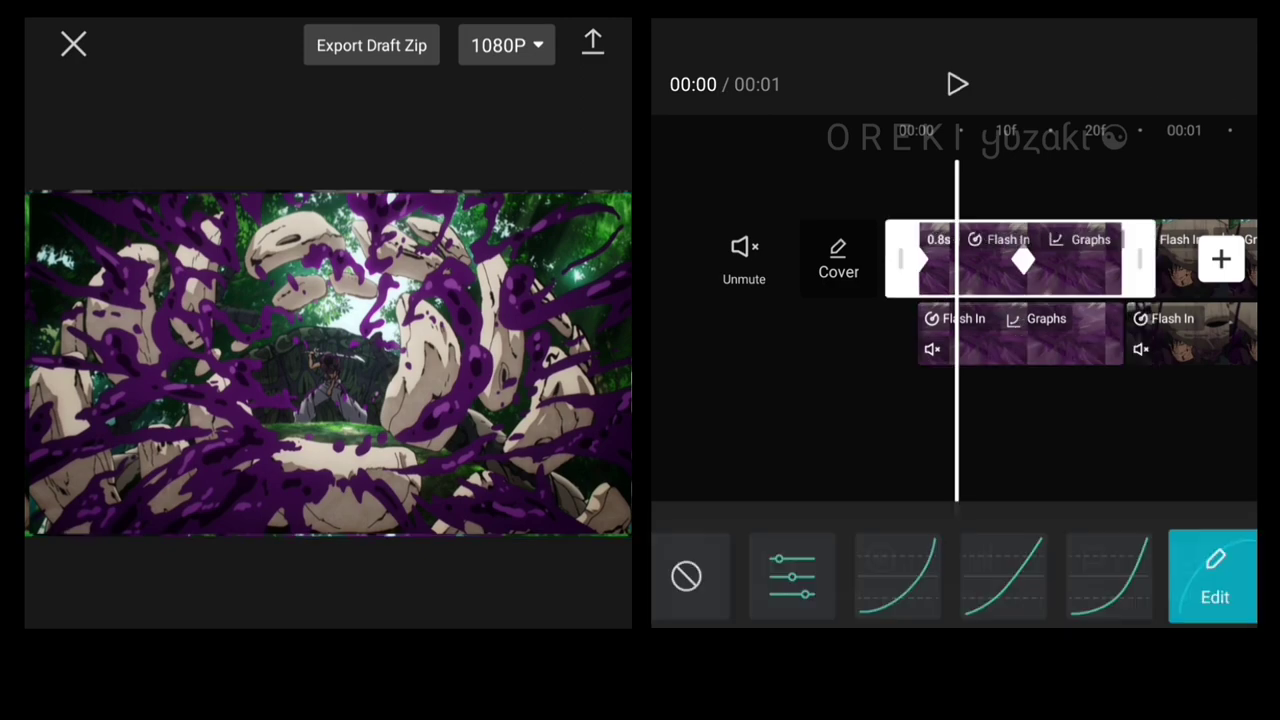
pyautogui.click(1220, 594)
# Apply the Ease Out 1 graph to the lower overlay clip and move the playhead later.
pyautogui.click(1000, 335)
pyautogui.click(1188, 570)
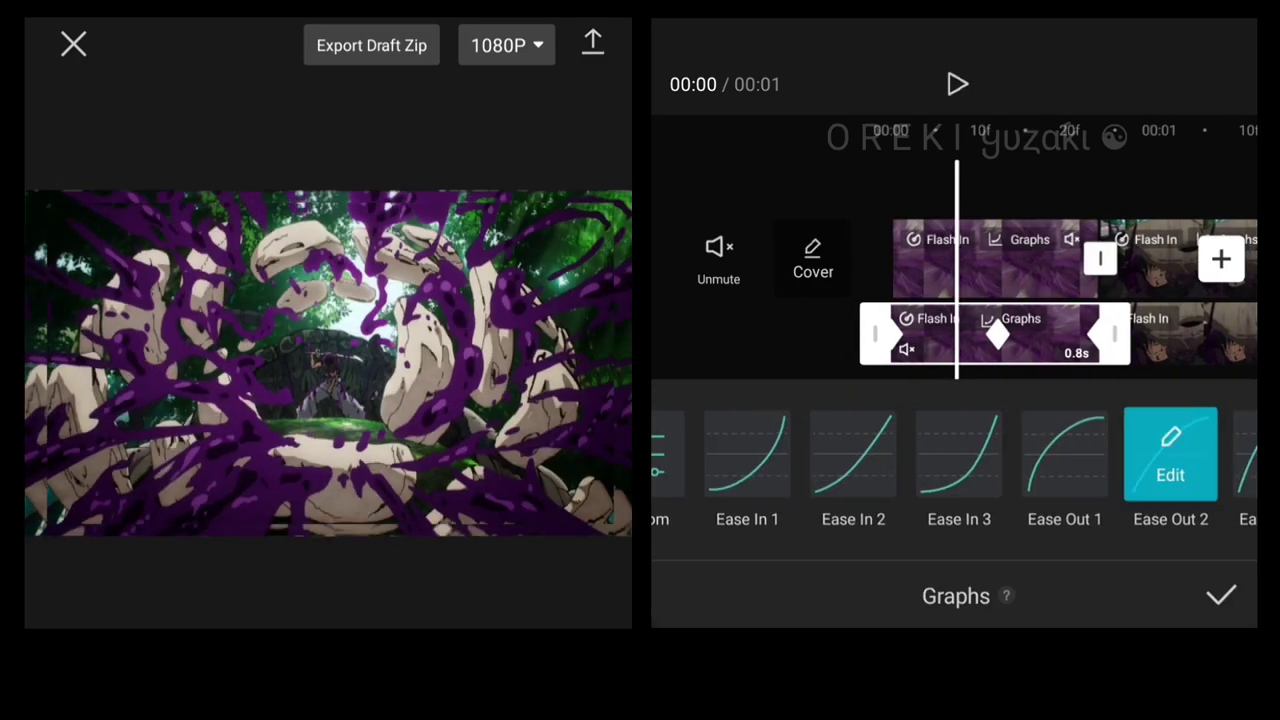
pyautogui.click(1063, 457)
pyautogui.click(1221, 594)
pyautogui.click(1000, 450)
pyautogui.moveTo(1000, 420)
pyautogui.mouseDown()
pyautogui.moveTo(983, 420)
pyautogui.moveTo(1047, 420)
pyautogui.mouseUp()
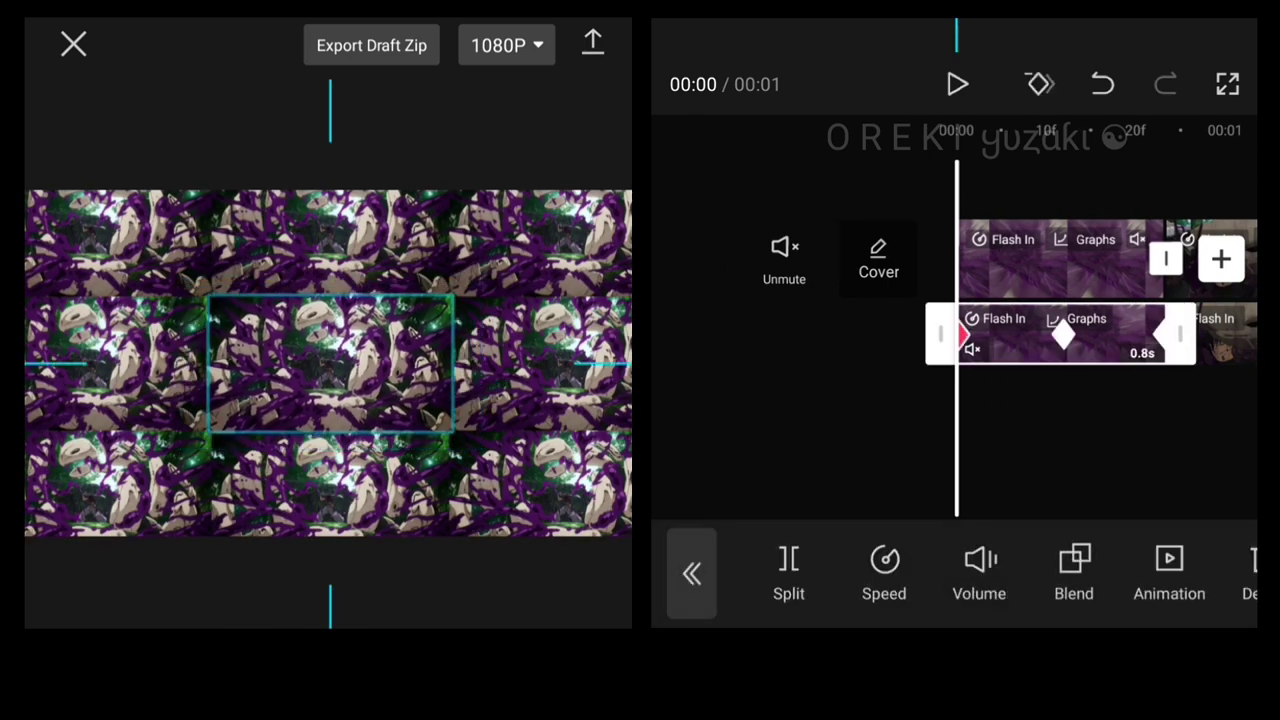
# Preview the edit and move the first overlay image up in the frame.
pyautogui.click(957, 84)
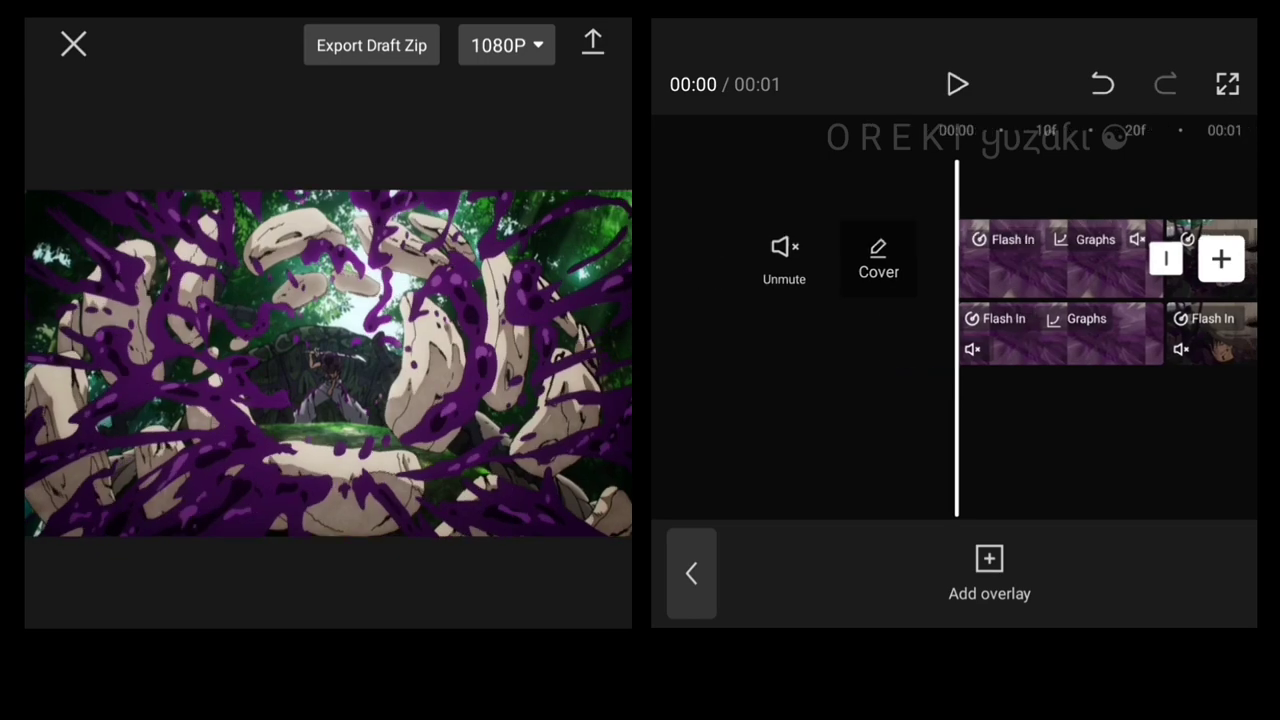
pyautogui.click(850, 335)
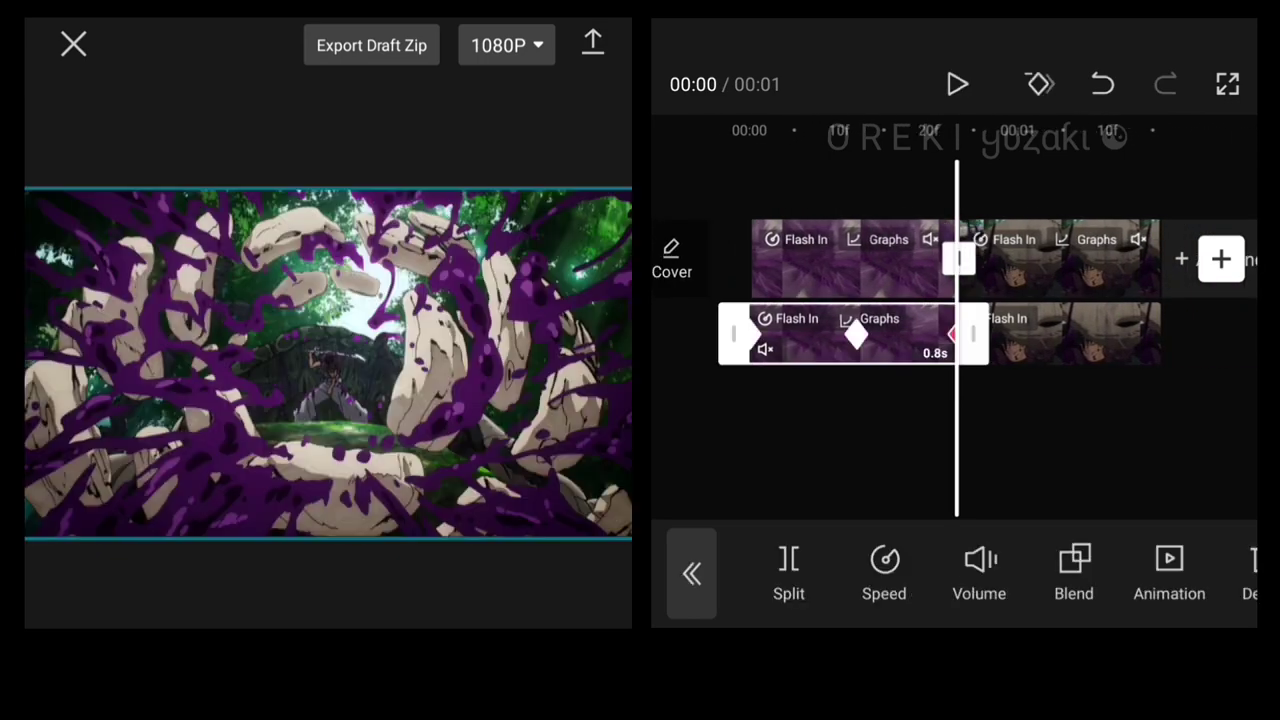
pyautogui.moveTo(330, 380); pyautogui.dragTo(330, 330)
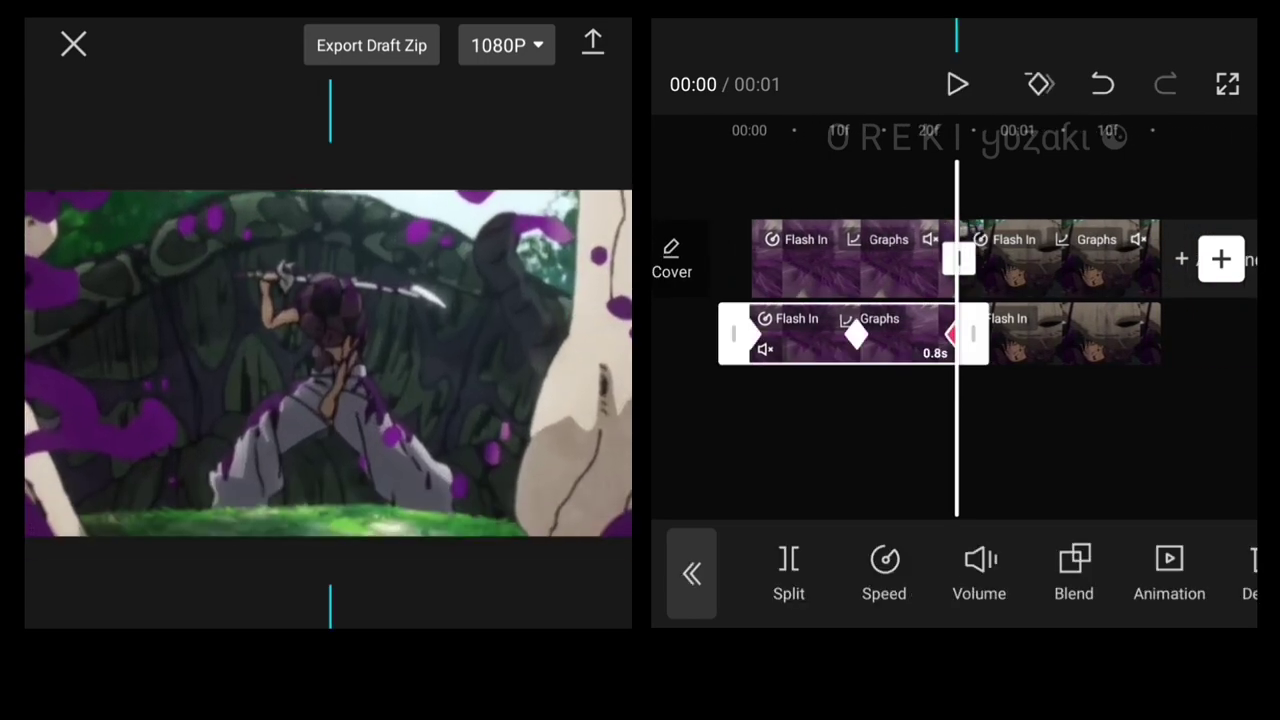
# Review the second overlay clip's blend mode settings without changing them.
pyautogui.click(1060, 333)
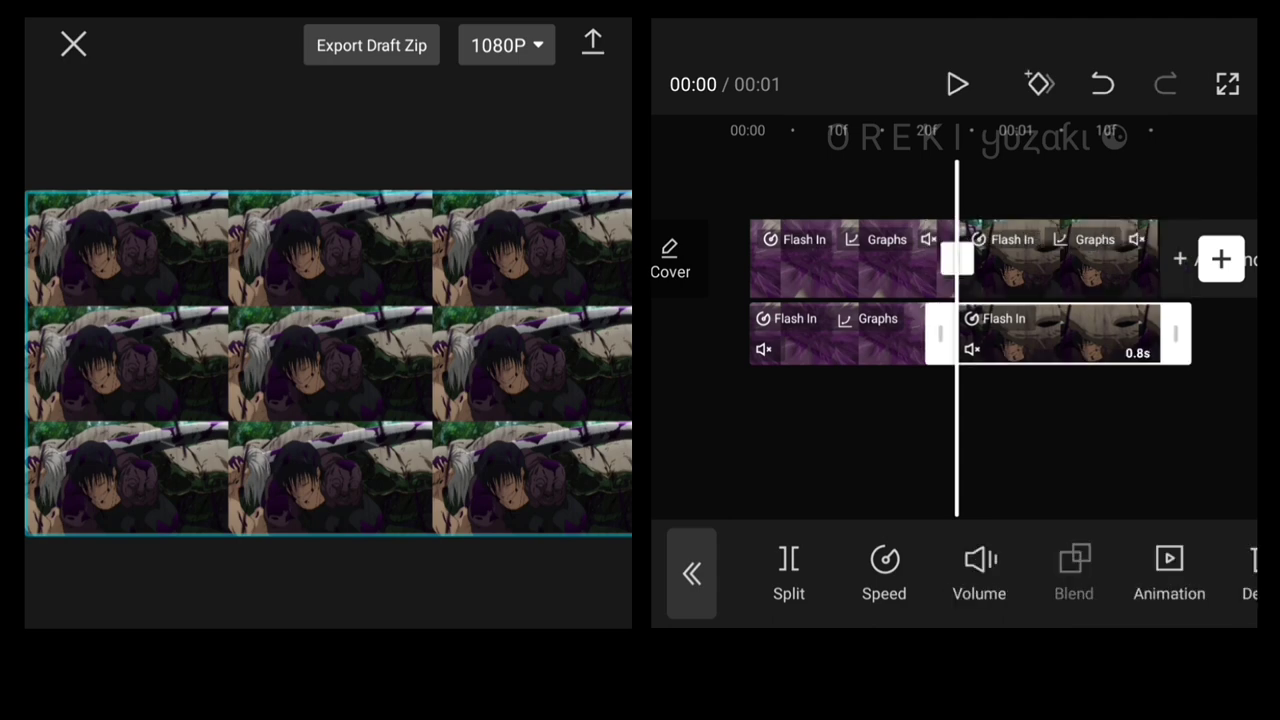
pyautogui.click(1074, 568)
pyautogui.click(1220, 595)
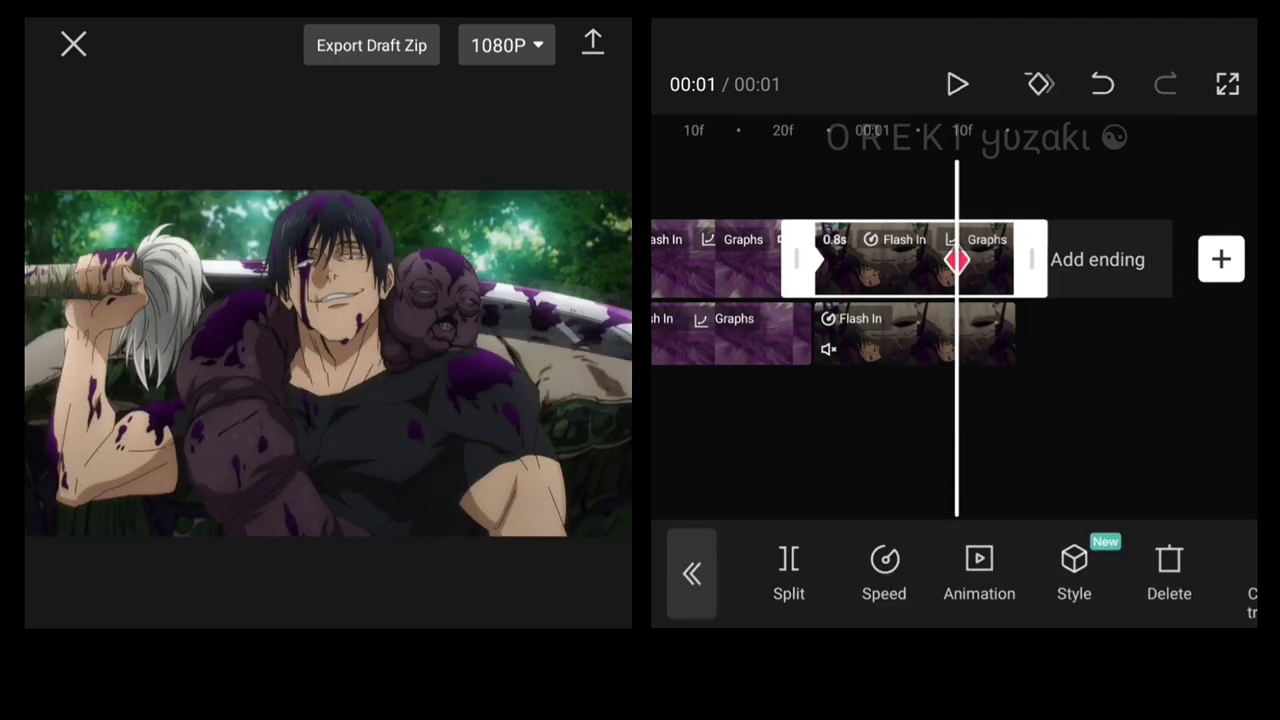
pyautogui.hscroll(-3, 950, 300)
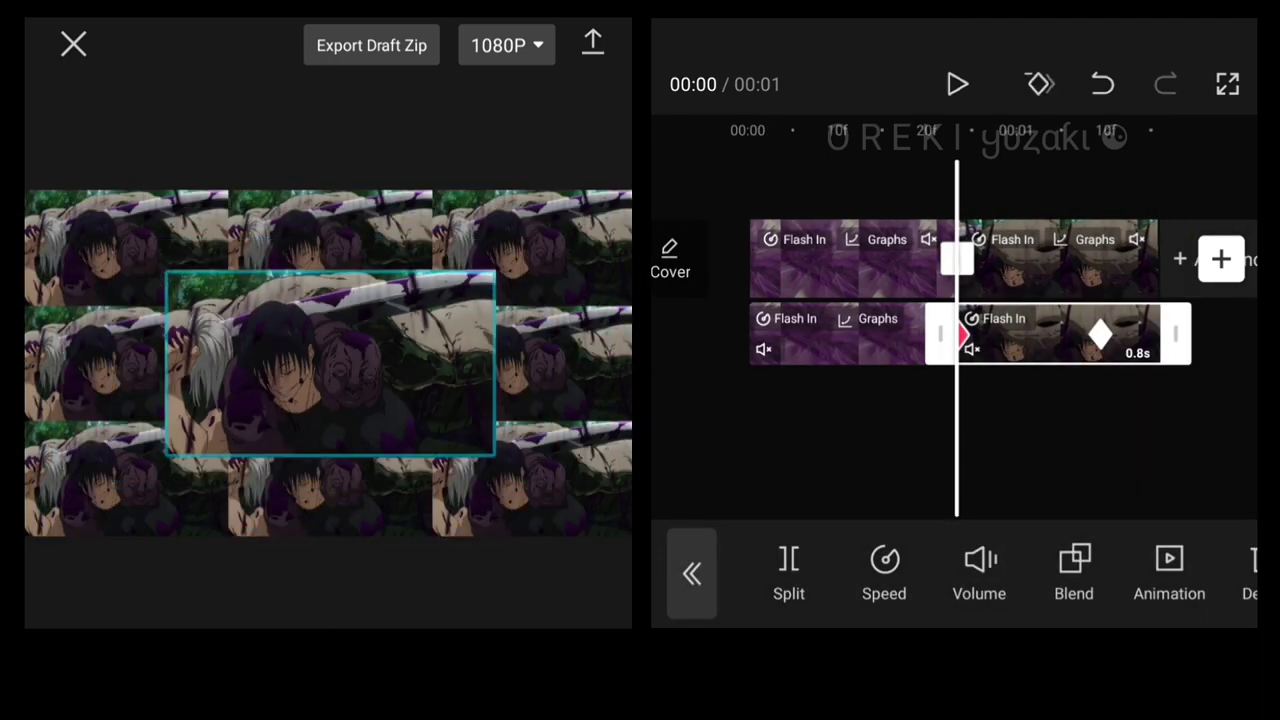
# Check the top overlay clip's graph presets, leaving them unchanged.
pyautogui.click(950, 440)
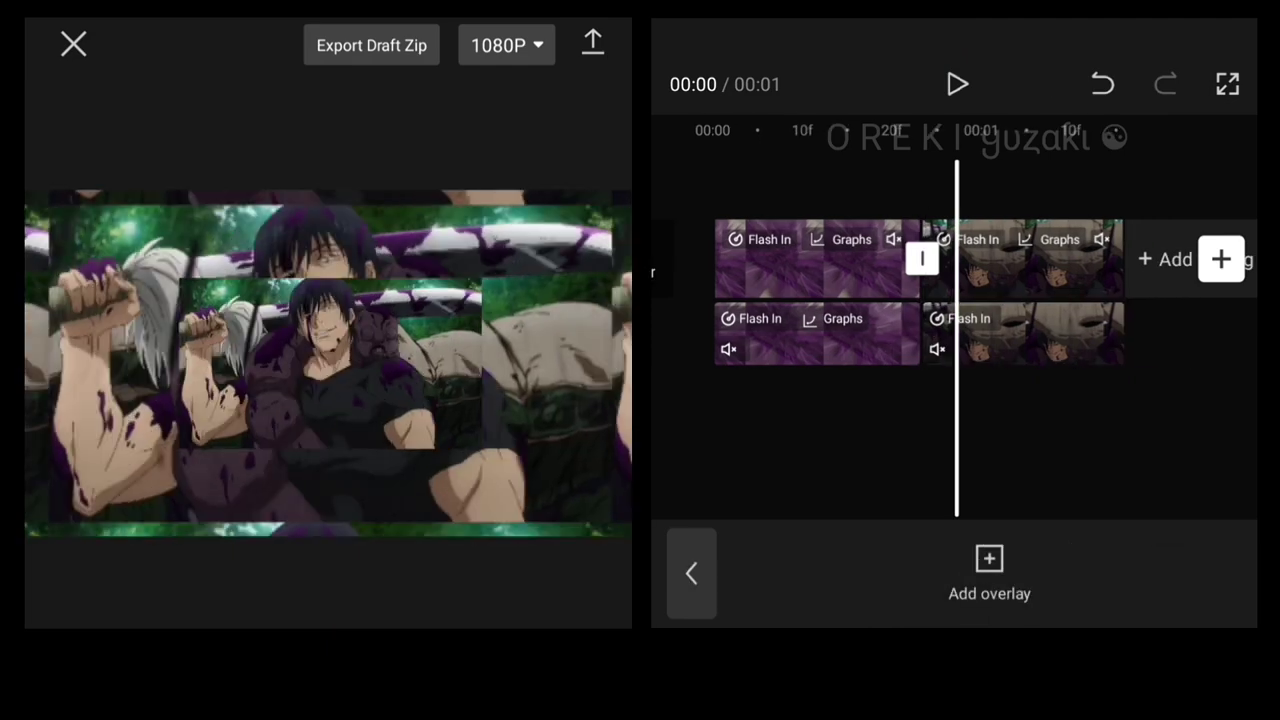
pyautogui.click(1179, 570)
pyautogui.click(1000, 259)
pyautogui.click(1179, 570)
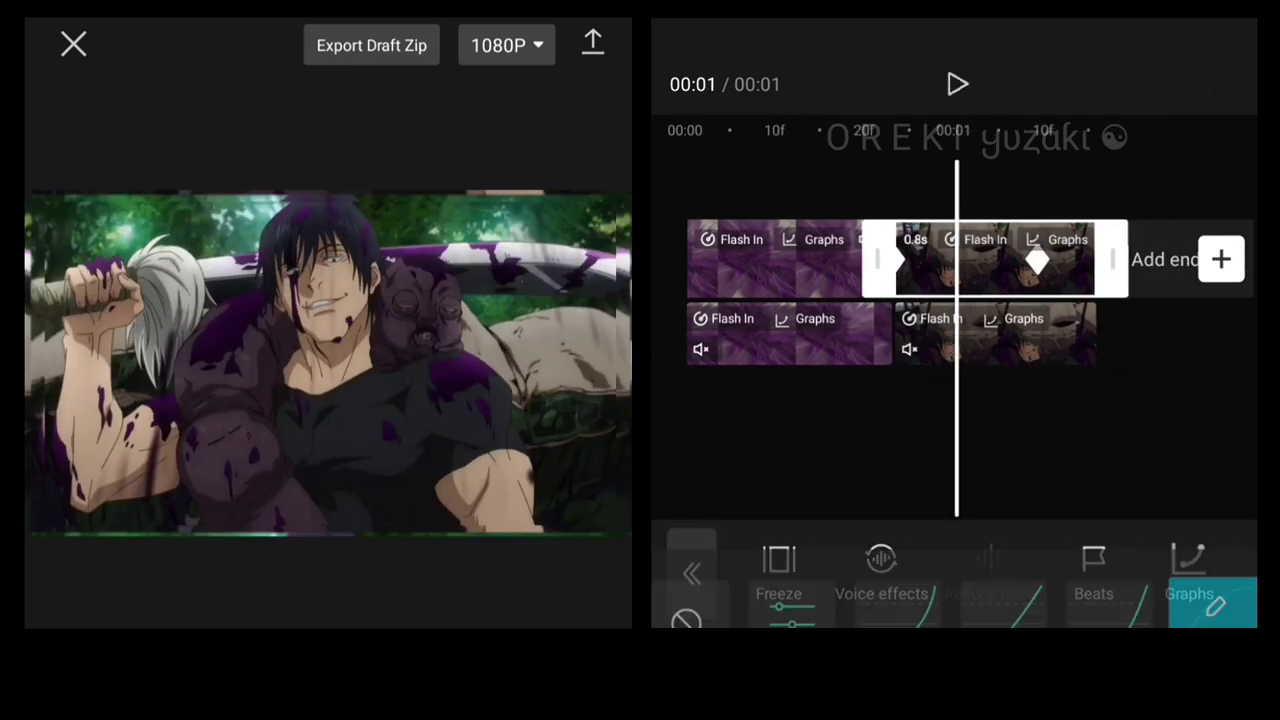
pyautogui.click(1221, 596)
pyautogui.click(950, 440)
pyautogui.hscroll(-2, 950, 300)
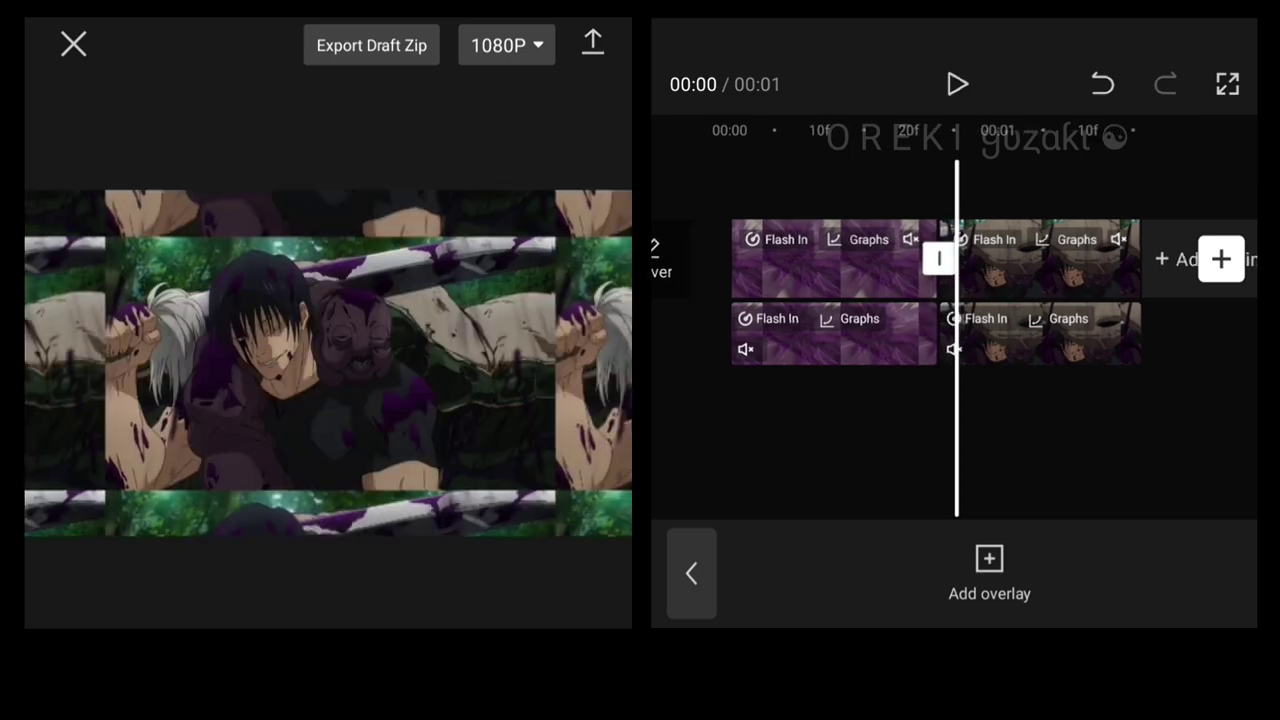
pyautogui.hscroll(1, 950, 290)
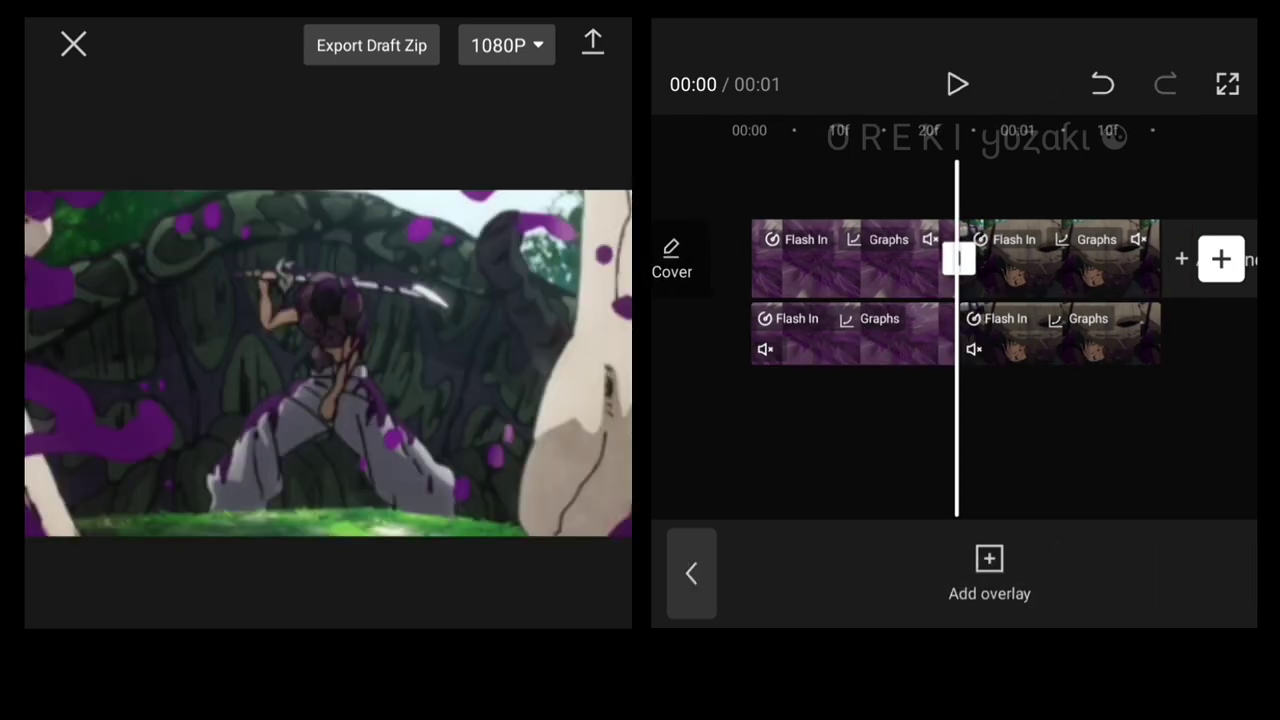
# Apply the Ease In 3 speed graph to the bottom overlay clip and preview it.
pyautogui.click(1060, 333)
pyautogui.hscroll(-3, 950, 300)
pyautogui.click(957, 84)
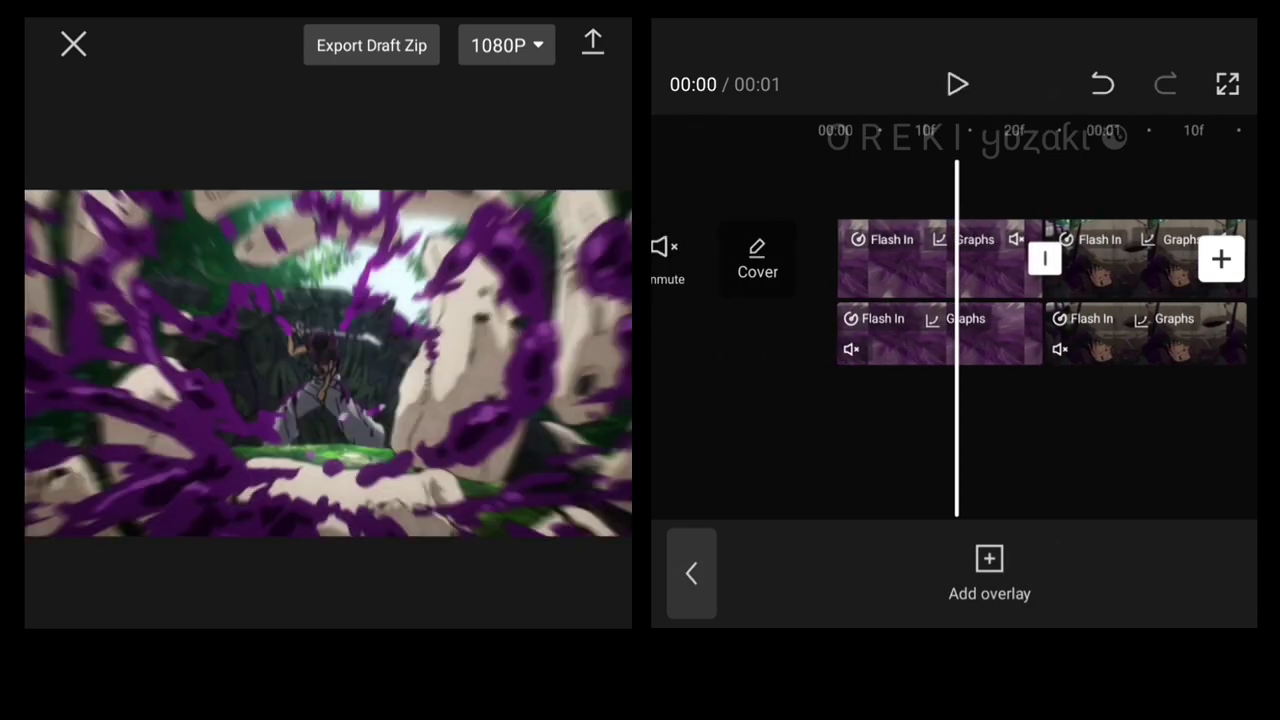
pyautogui.click(870, 333)
pyautogui.moveTo(1150, 570); pyautogui.dragTo(750, 570)
pyautogui.click(1189, 560)
pyautogui.click(1144, 455)
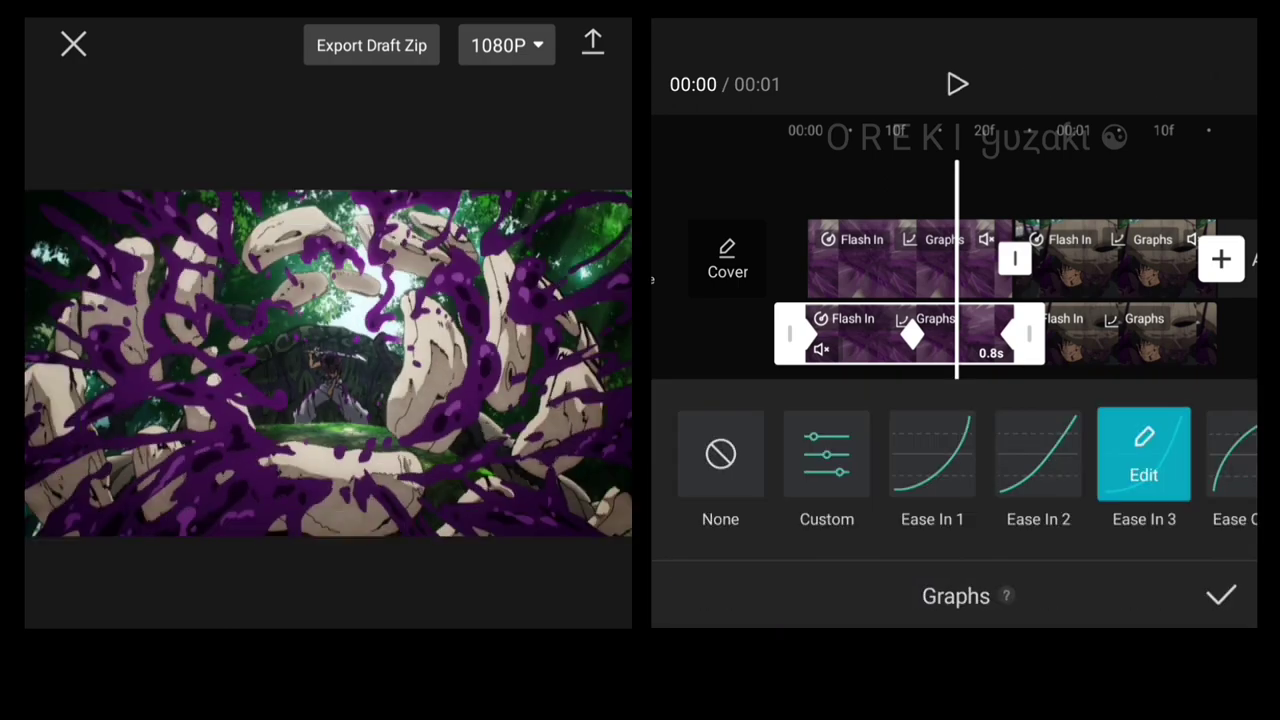
pyautogui.click(1221, 596)
pyautogui.click(957, 84)
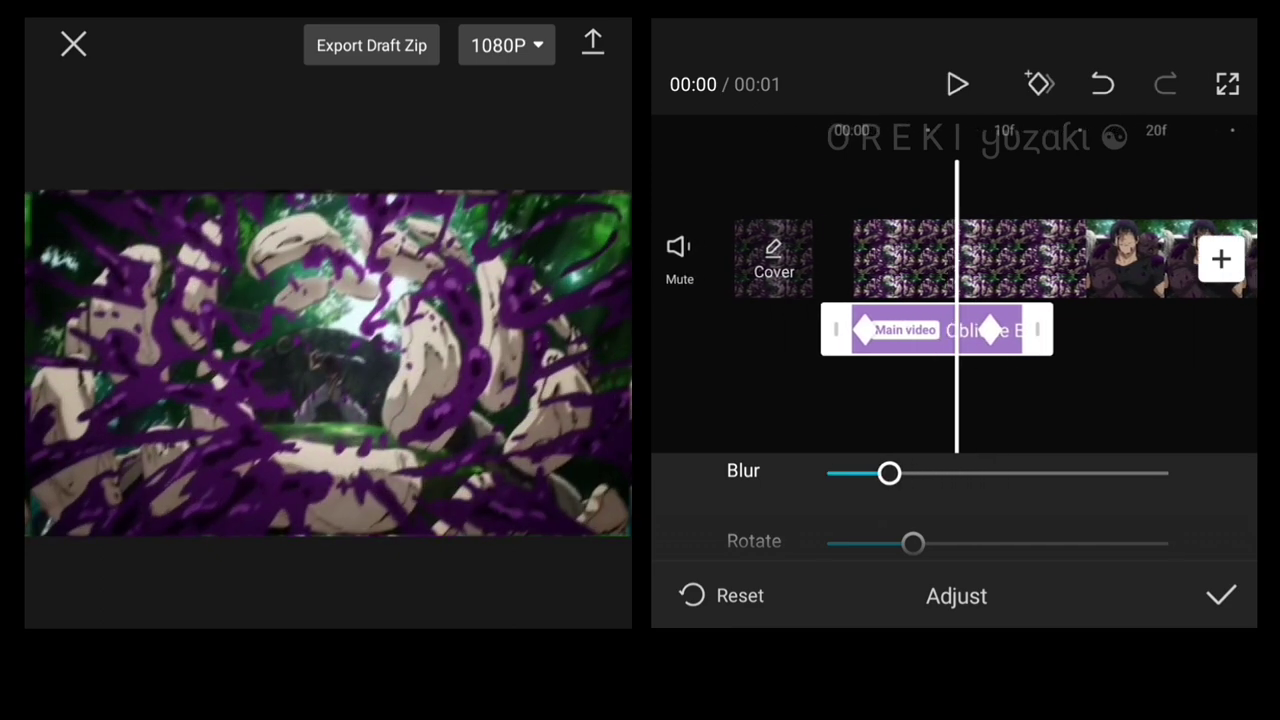
# Add an Oblique Blur video effect at the later clip's position.
pyautogui.click(1221, 596)
pyautogui.click(1000, 450)
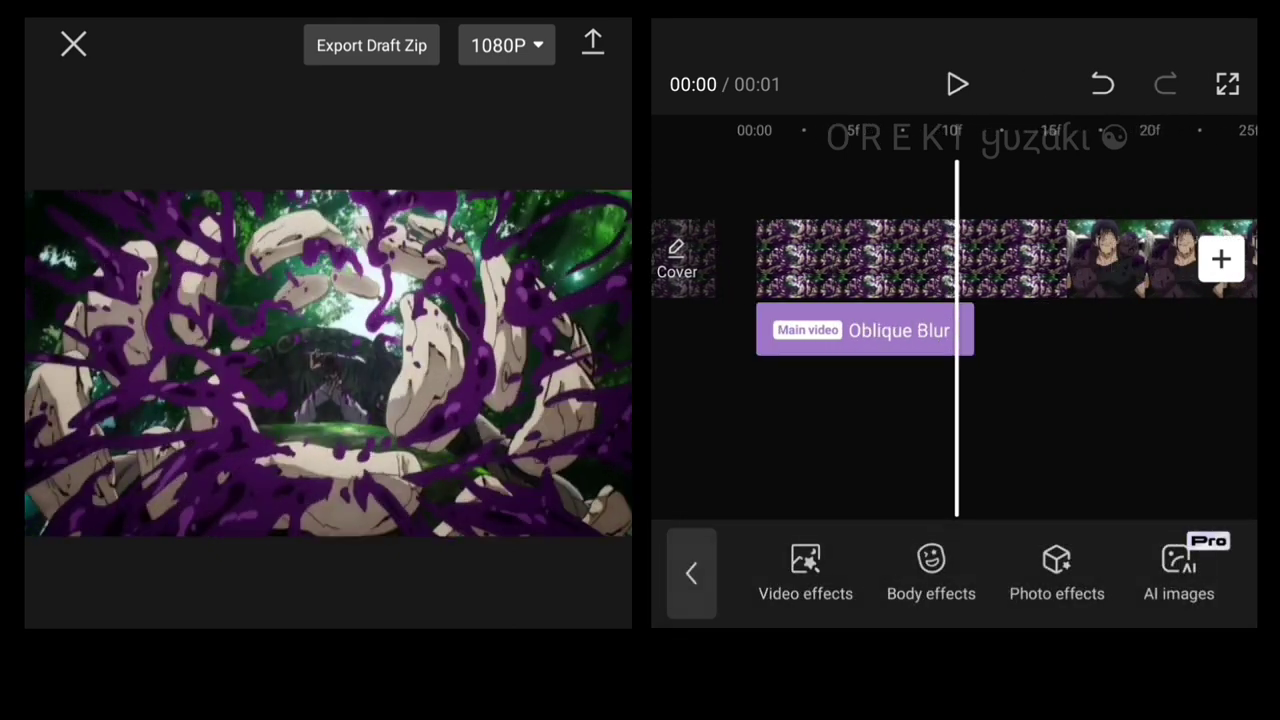
pyautogui.moveTo(1150, 420); pyautogui.dragTo(917, 420)
pyautogui.moveTo(900, 260); pyautogui.dragTo(943, 260)
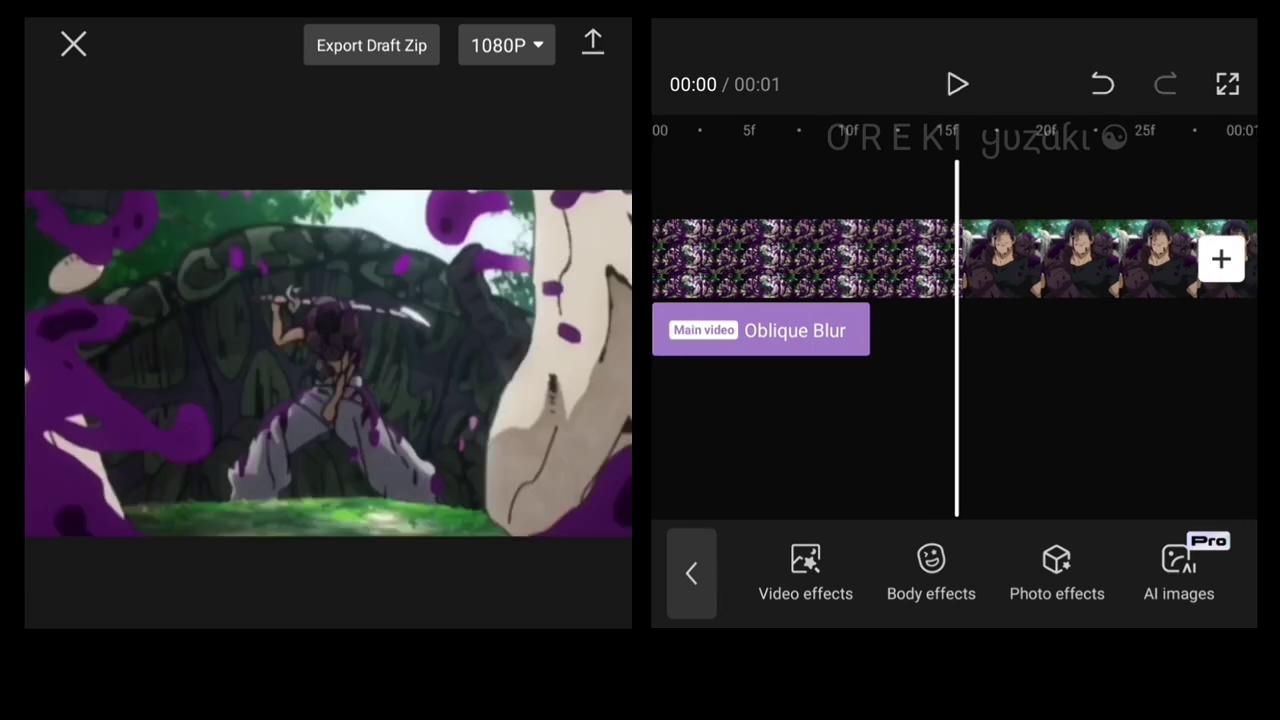
pyautogui.click(805, 575)
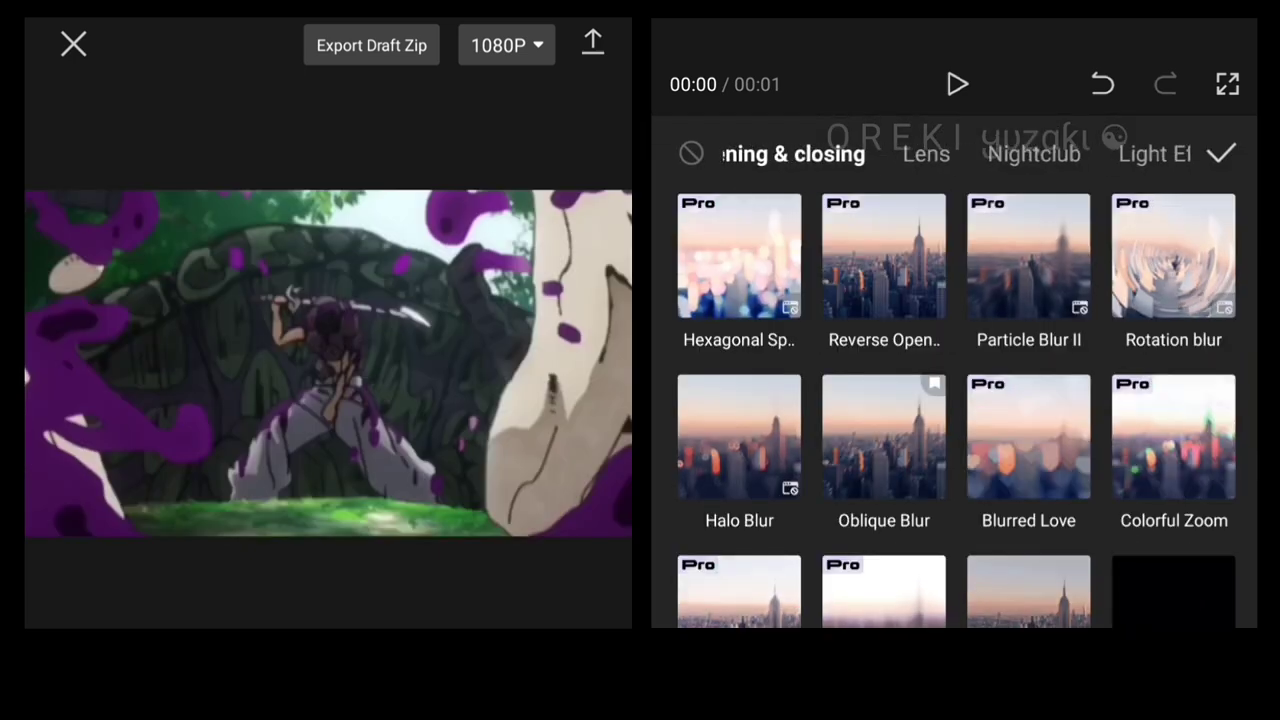
pyautogui.click(880, 443)
pyautogui.click(1220, 151)
# Keyframe the new Oblique Blur's strength from about half down to 0 and play it back.
pyautogui.click(950, 420)
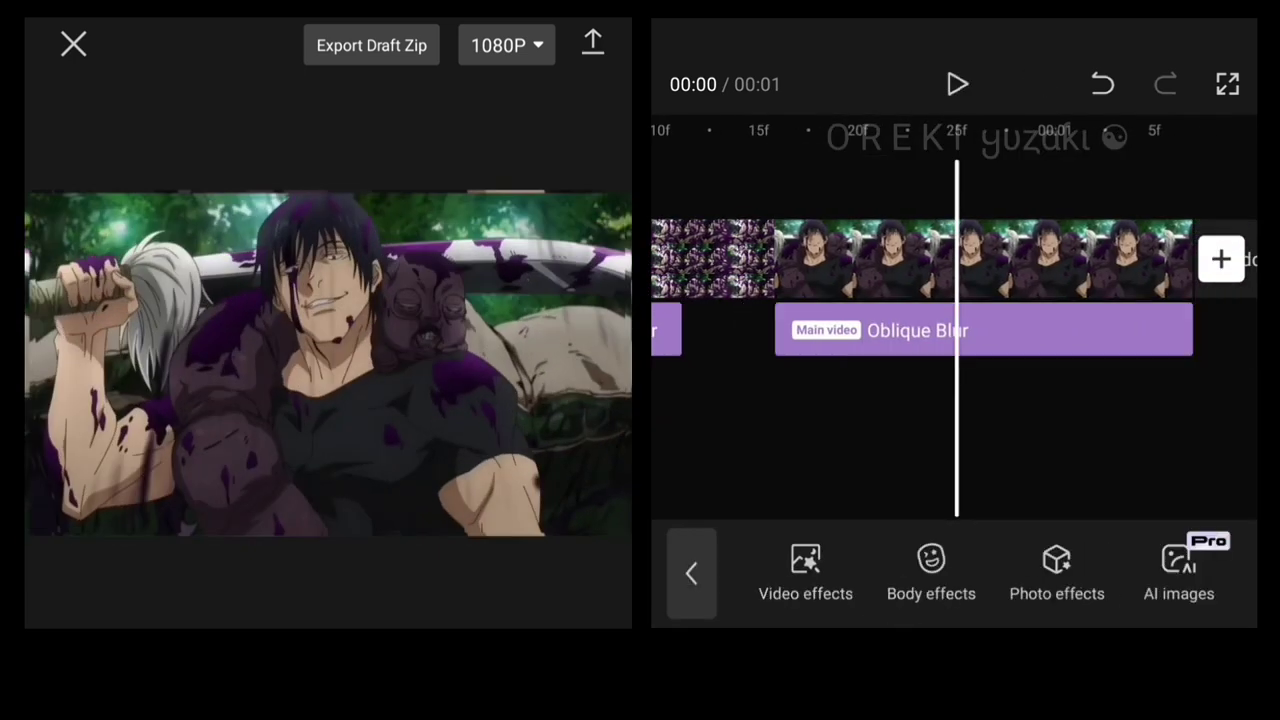
pyautogui.click(850, 330)
pyautogui.moveTo(900, 260); pyautogui.dragTo(876, 260)
pyautogui.click(789, 575)
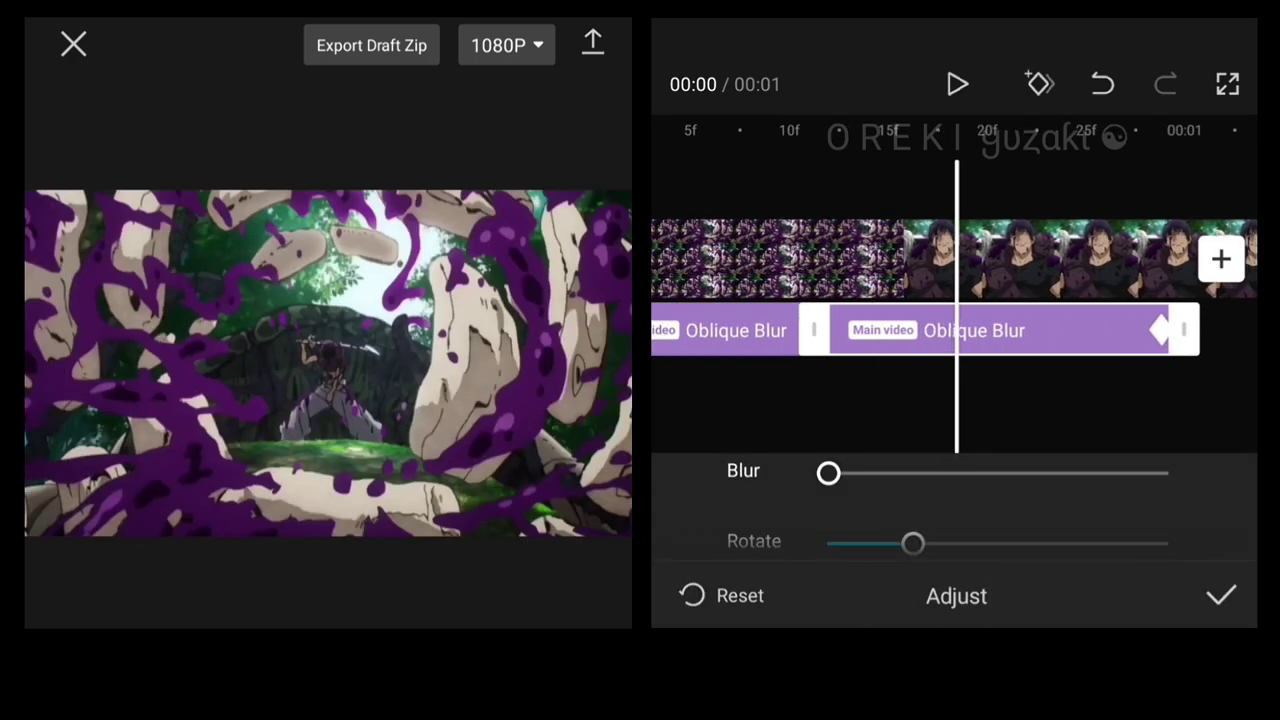
pyautogui.click(1000, 330)
pyautogui.click(1040, 84)
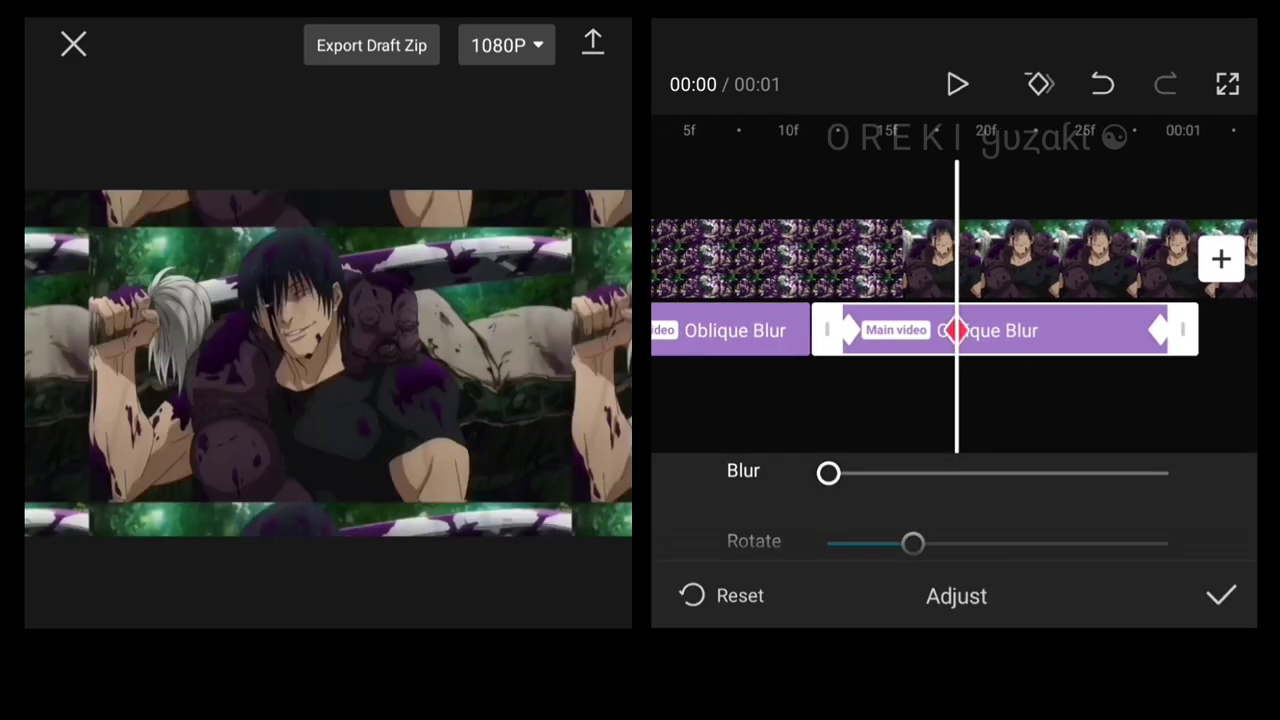
pyautogui.moveTo(828, 473)
pyautogui.mouseDown()
pyautogui.moveTo(1166, 473)
pyautogui.moveTo(997, 473)
pyautogui.mouseUp()
pyautogui.moveTo(1000, 260); pyautogui.dragTo(900, 260)
pyautogui.moveTo(997, 473); pyautogui.dragTo(828, 473)
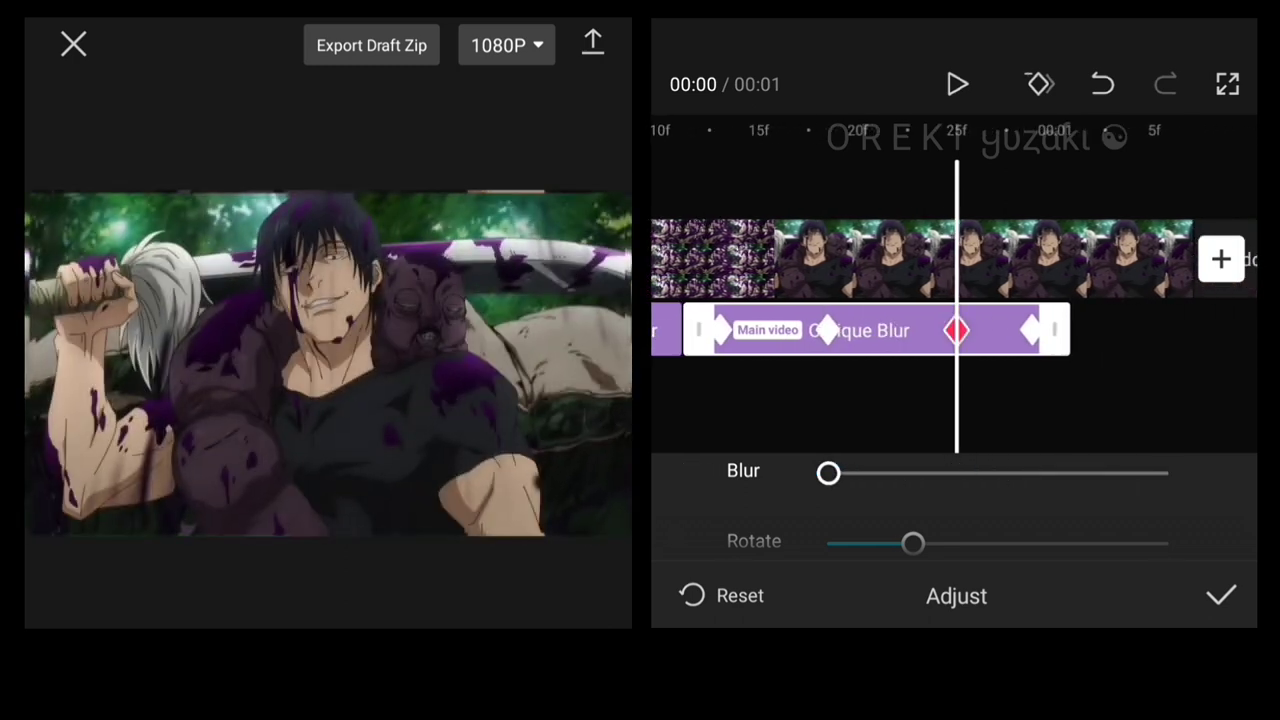
pyautogui.moveTo(1000, 260); pyautogui.dragTo(950, 260)
pyautogui.click(1221, 596)
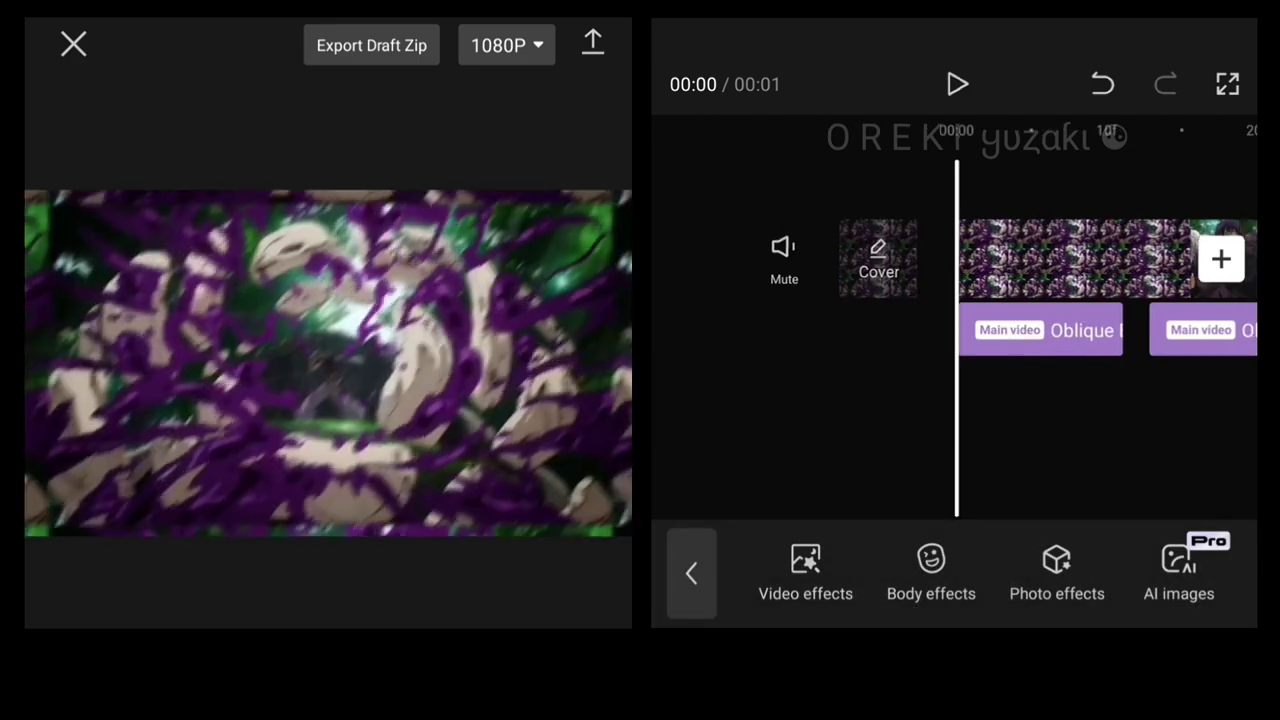
pyautogui.click(957, 84)
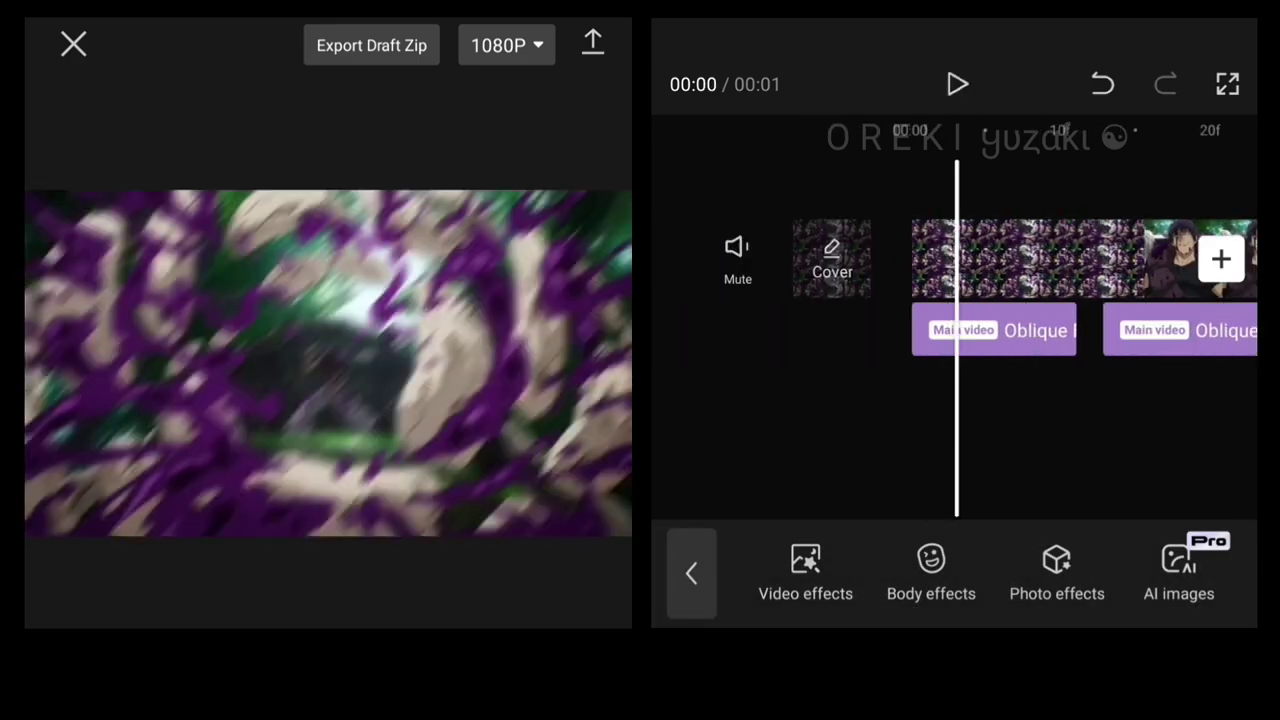
# After trying Zoom In, set the opening clip's In animation to Zoom 2 at 1.2s.
pyautogui.click(1075, 258)
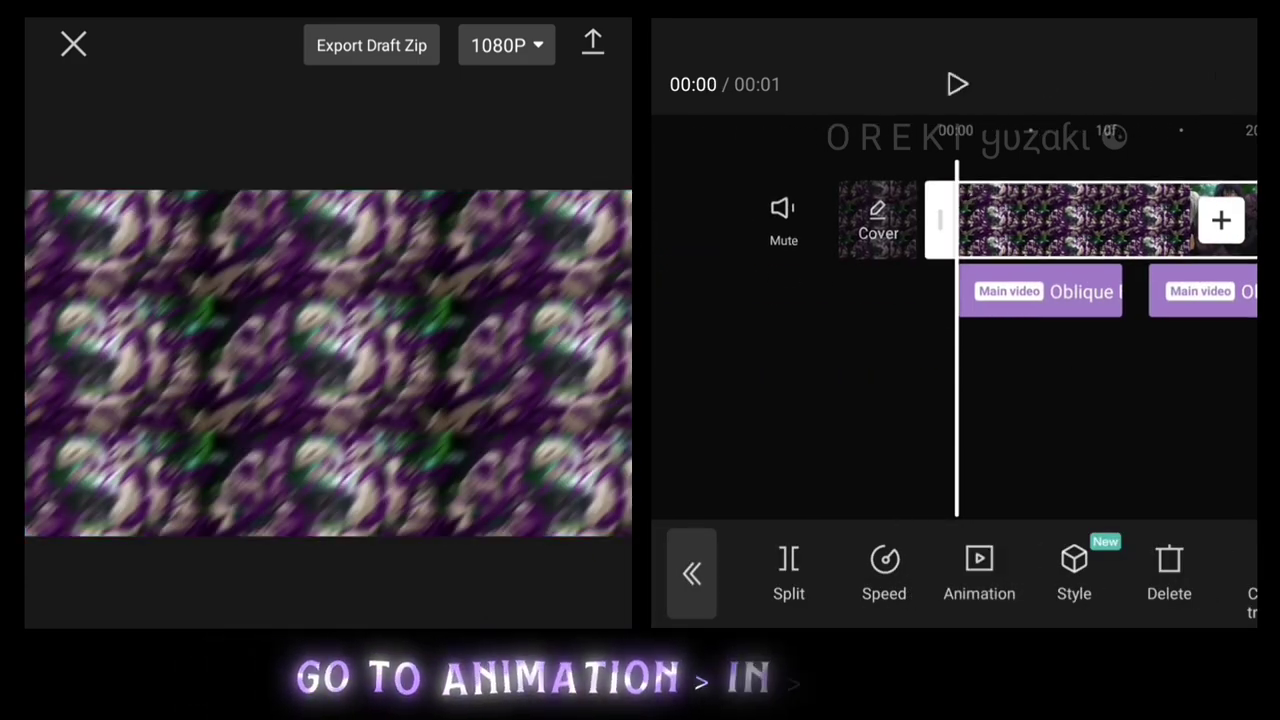
pyautogui.click(980, 571)
pyautogui.moveTo(1100, 380)
pyautogui.mouseDown()
pyautogui.moveTo(700, 380)
pyautogui.moveTo(1150, 380)
pyautogui.moveTo(700, 380)
pyautogui.moveTo(865, 380)
pyautogui.mouseUp()
pyautogui.click(1004, 372)
pyautogui.moveTo(700, 380); pyautogui.dragTo(1065, 380)
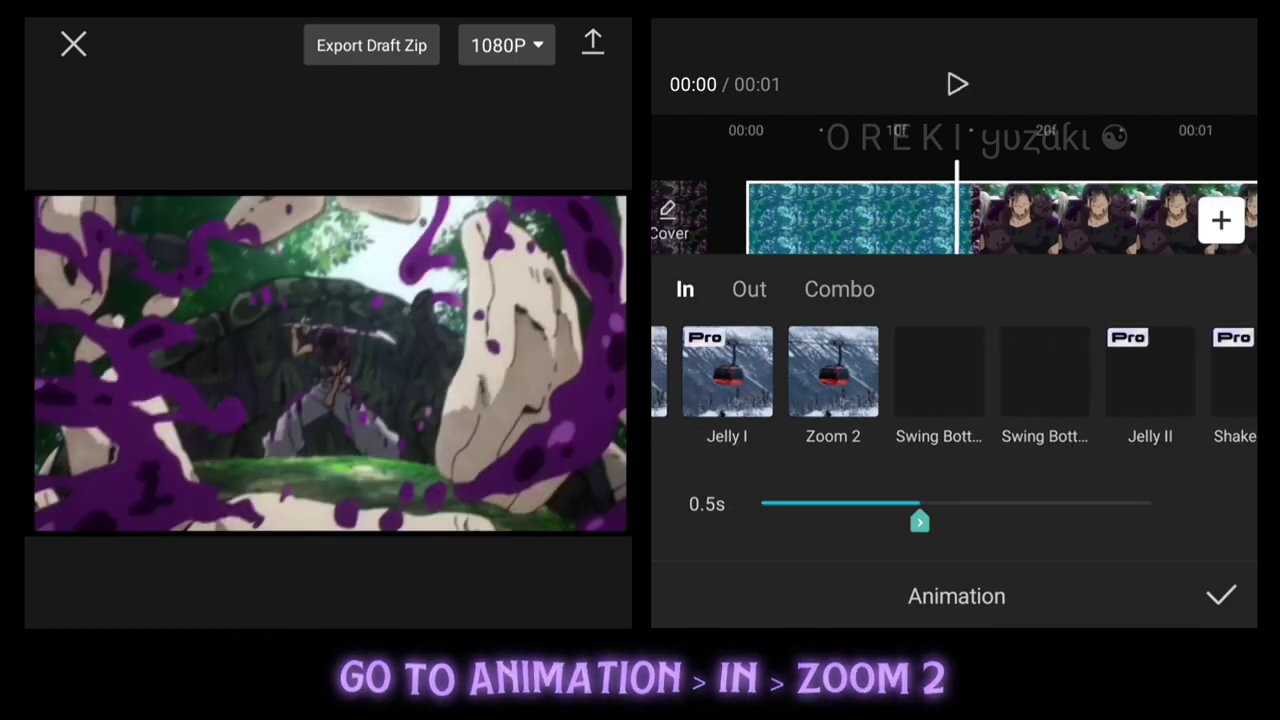
pyautogui.click(963, 372)
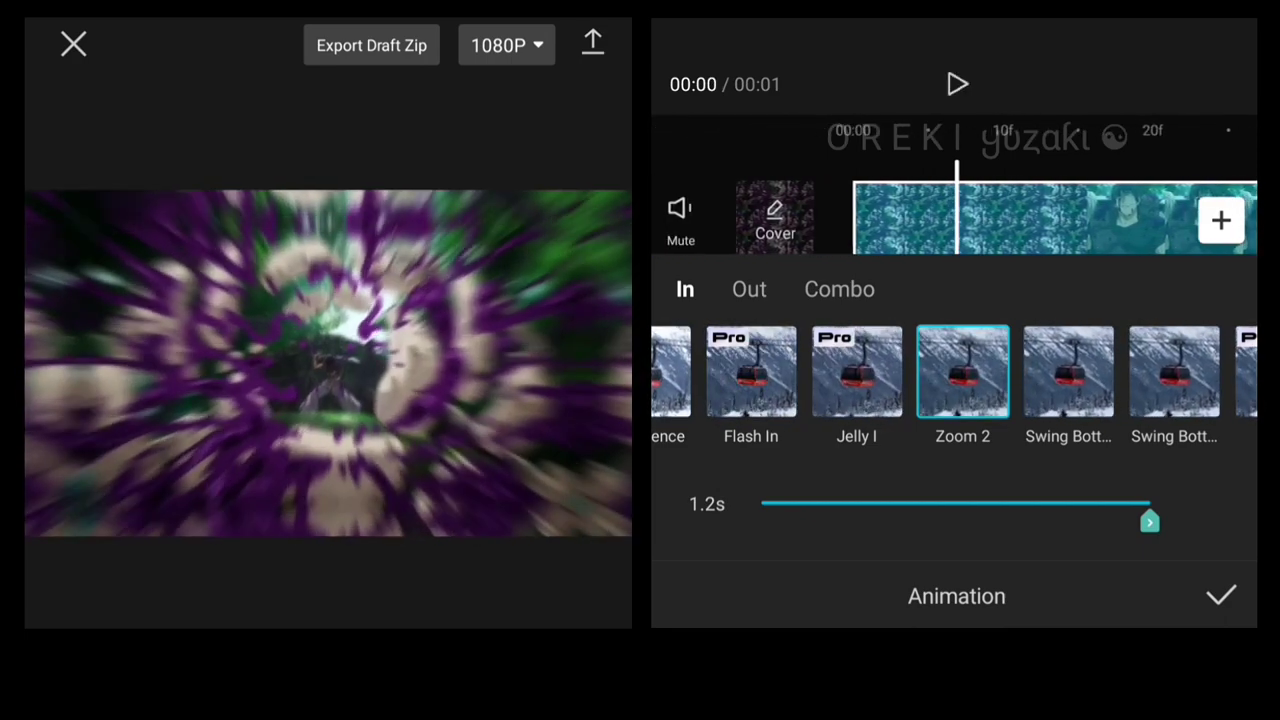
pyautogui.click(1221, 595)
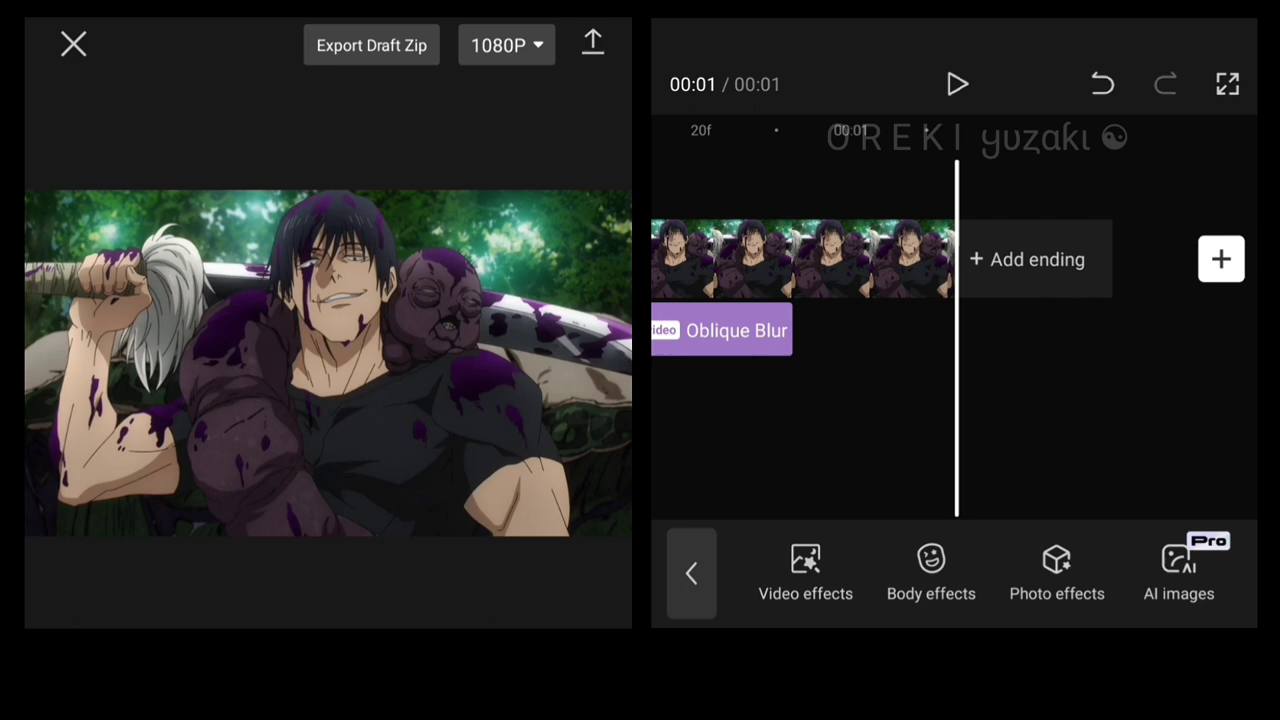
pyautogui.moveTo(800, 260); pyautogui.dragTo(1150, 260)
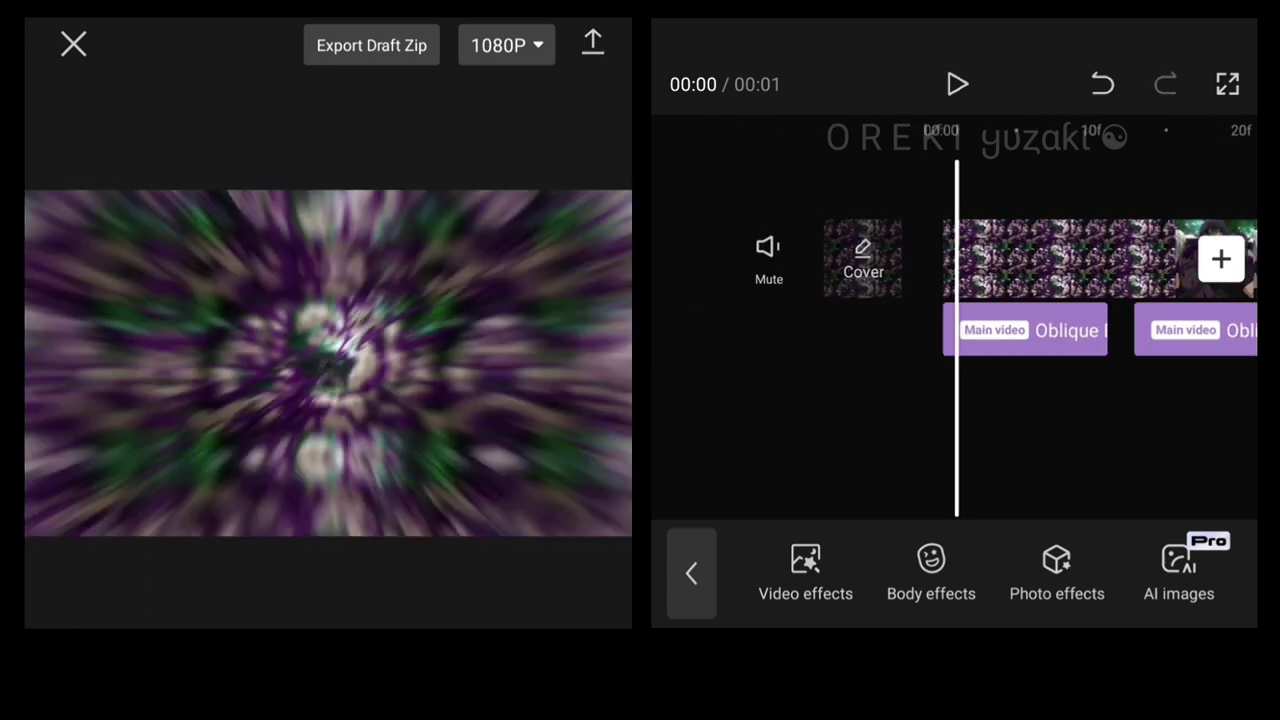
pyautogui.click(957, 84)
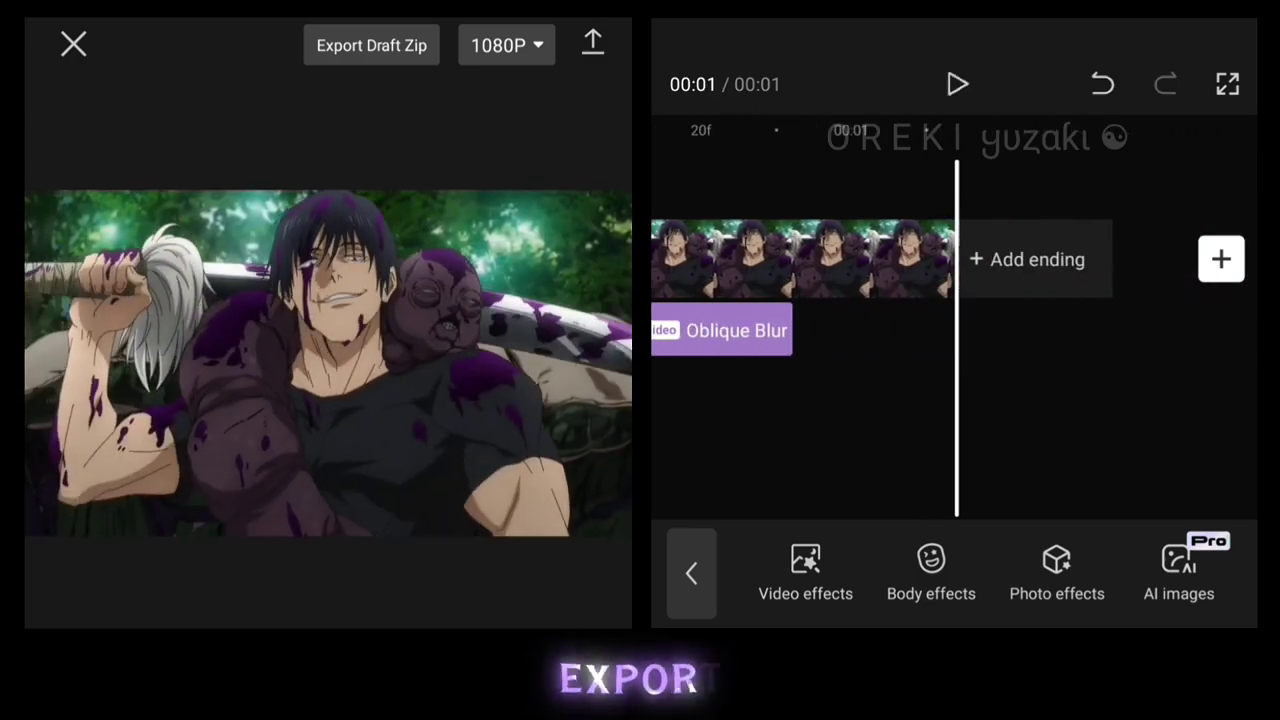